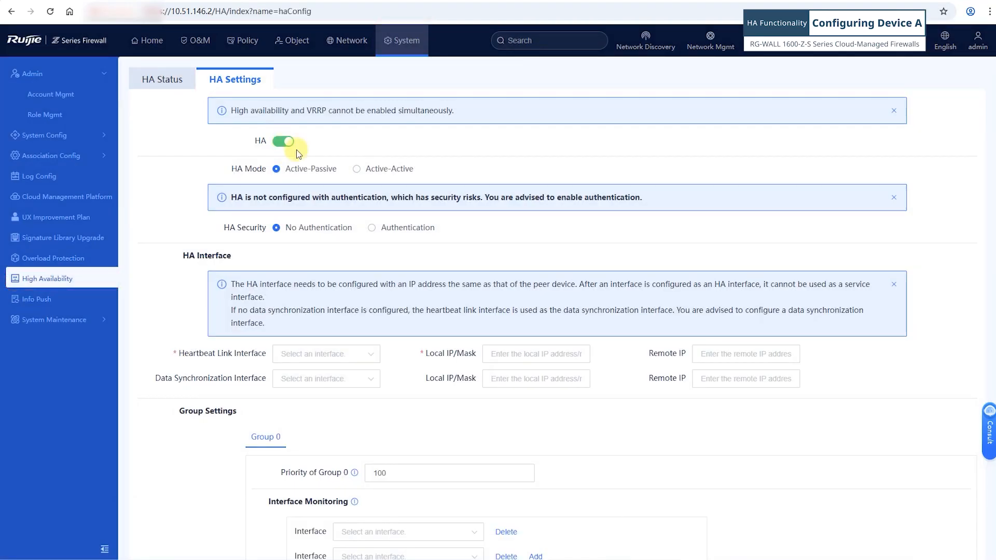
# - Choose active-active HA mode with authentication, entering and confirming the HA password
pyautogui.click(357, 171)
pyautogui.click(372, 229)
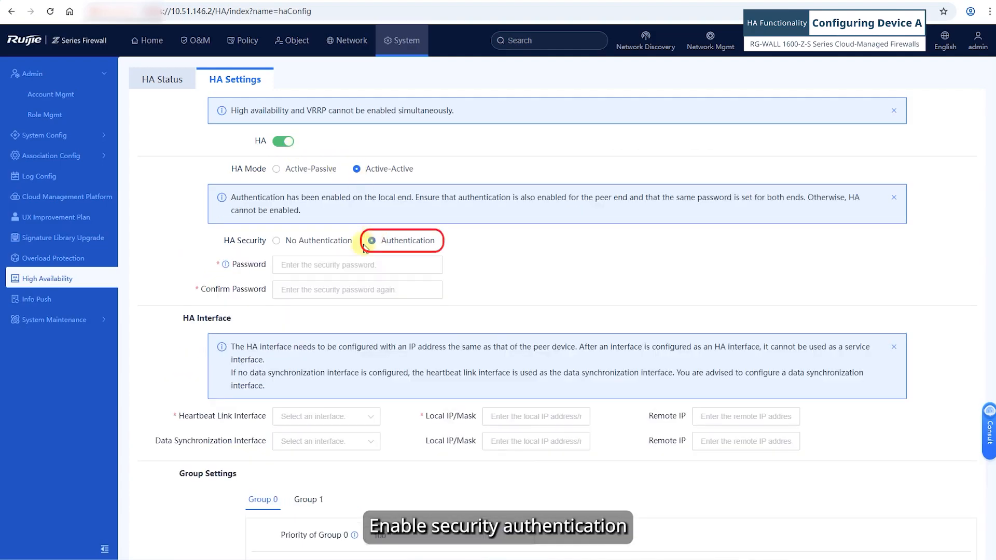
pyautogui.click(294, 266)
pyautogui.write('********')
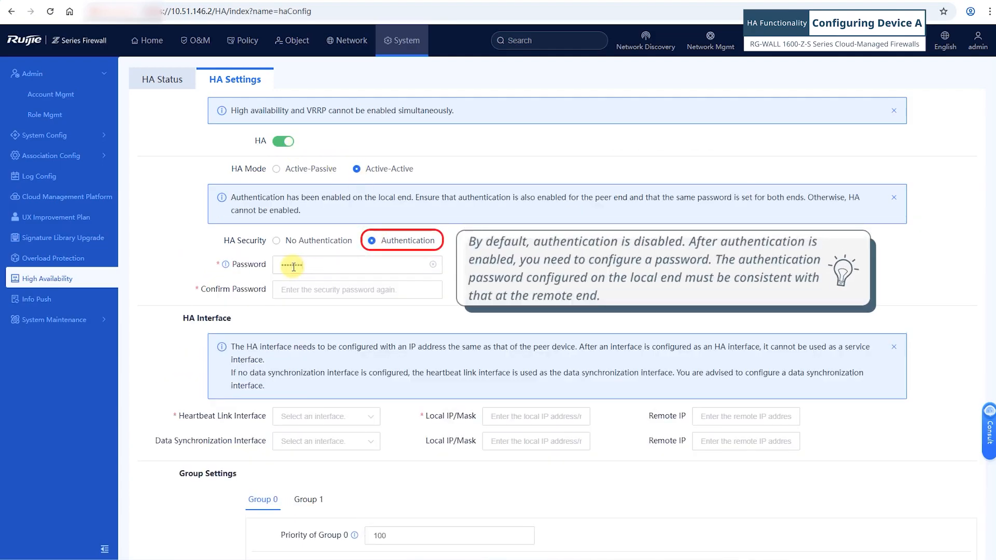
pyautogui.click(307, 291)
pyautogui.write('*')
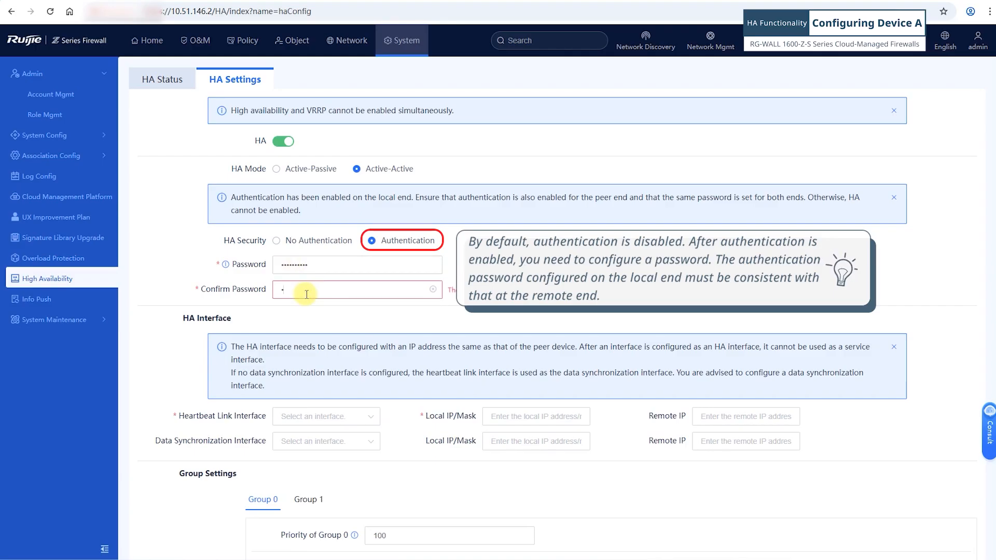
pyautogui.write('*********')
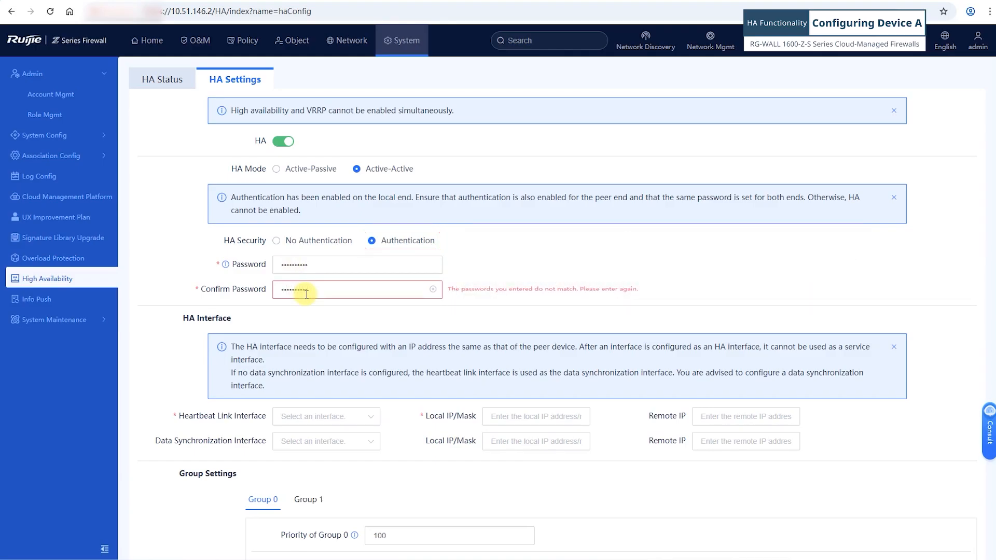
# - Use Ge0/6 as heartbeat link to 172.16.1.2 and Ge0/7 for data sync to 172.16.2.2
pyautogui.click(311, 419)
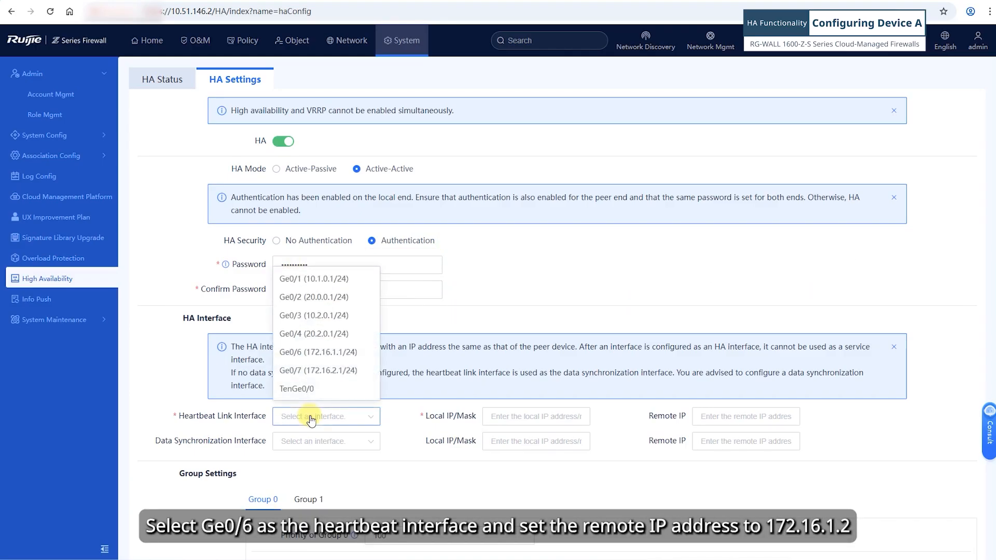
pyautogui.click(307, 353)
pyautogui.click(731, 416)
pyautogui.write('172.16')
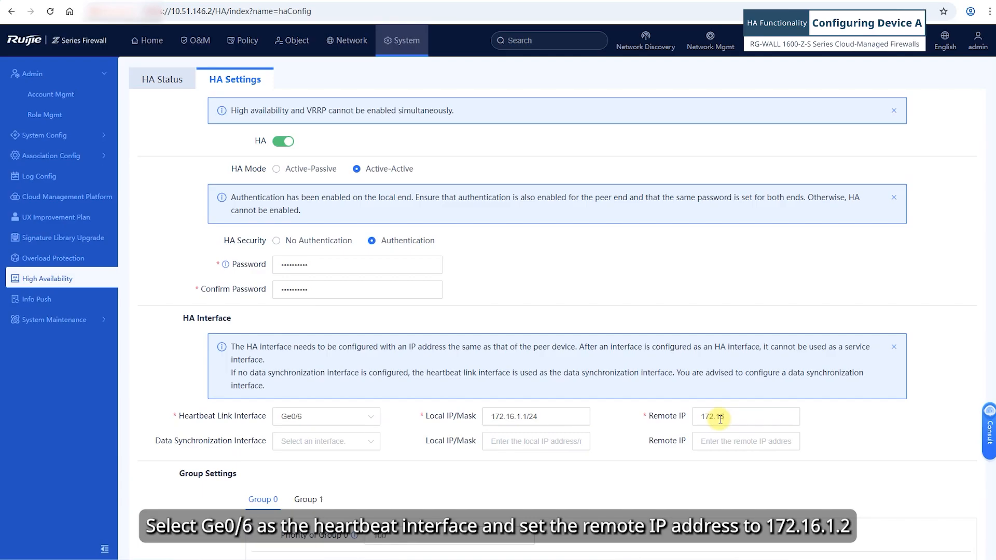
pyautogui.write('.1.2')
pyautogui.click(327, 445)
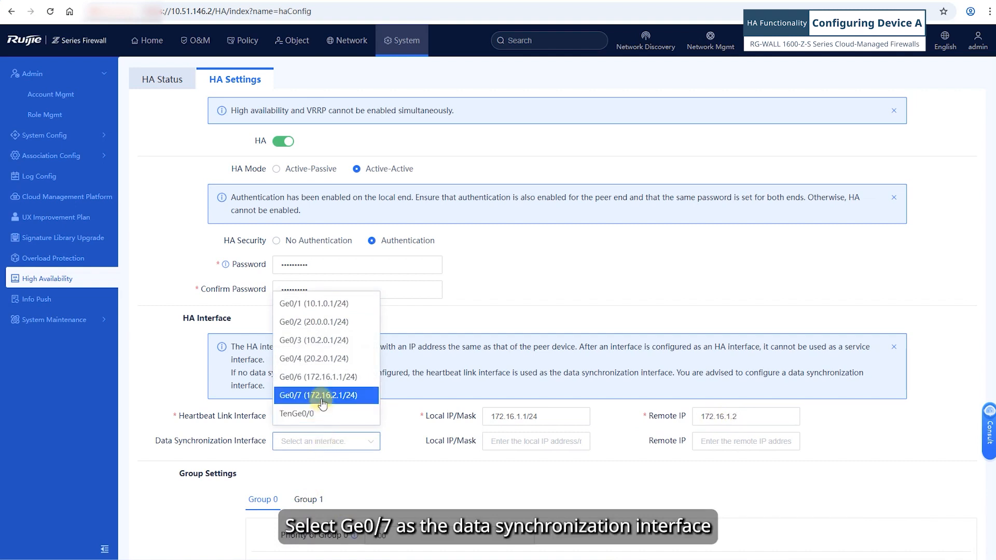
pyautogui.click(323, 400)
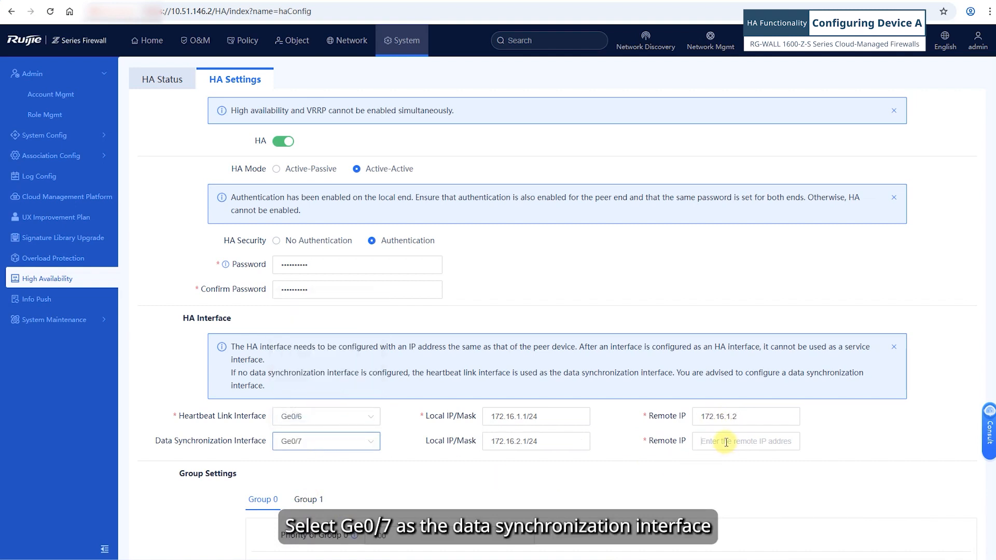
pyautogui.click(693, 451)
pyautogui.write('172.')
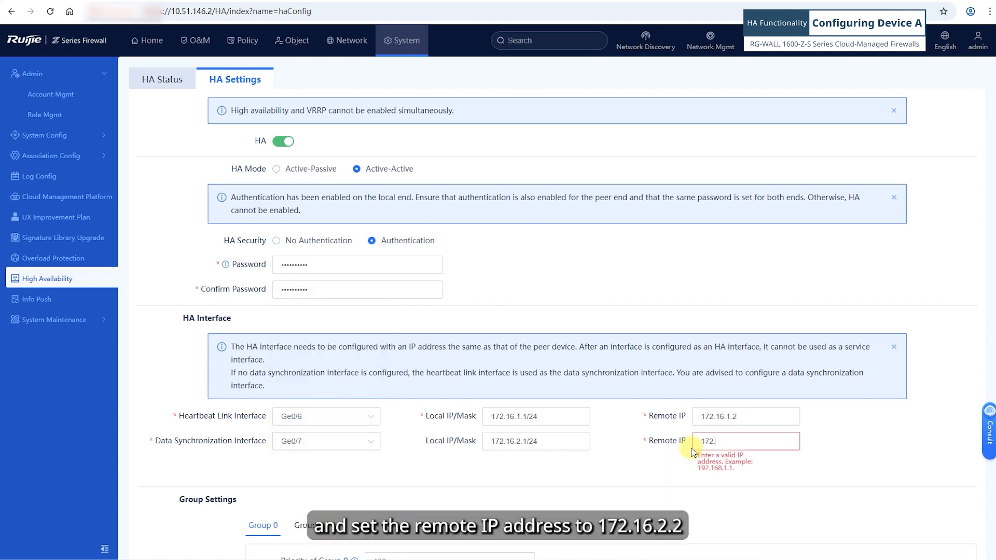
pyautogui.write('16.2.2')
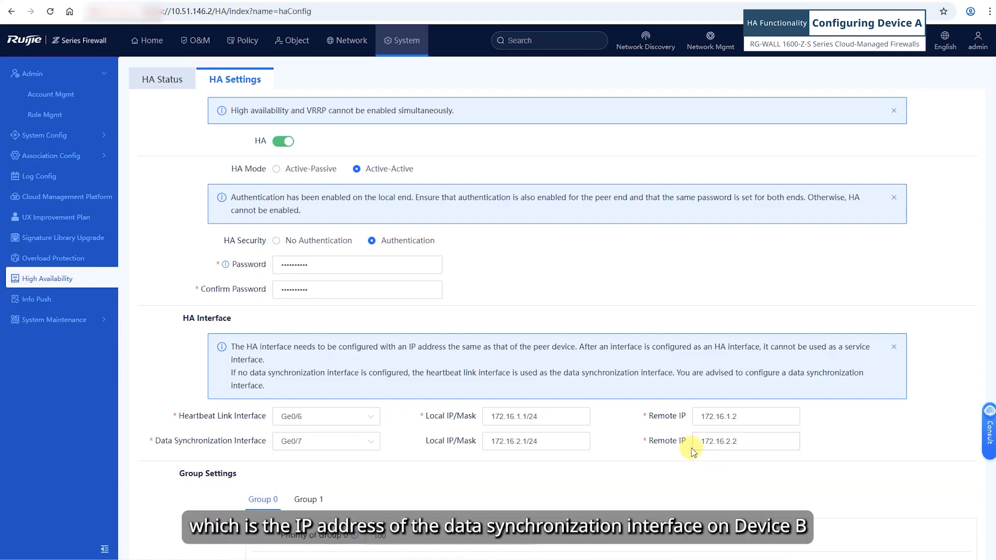
pyautogui.scroll(-3, 389, 456)
# - Give Group 0 priority 200 and have it monitor Ge0/1 and Ge0/2
pyautogui.click(376, 373)
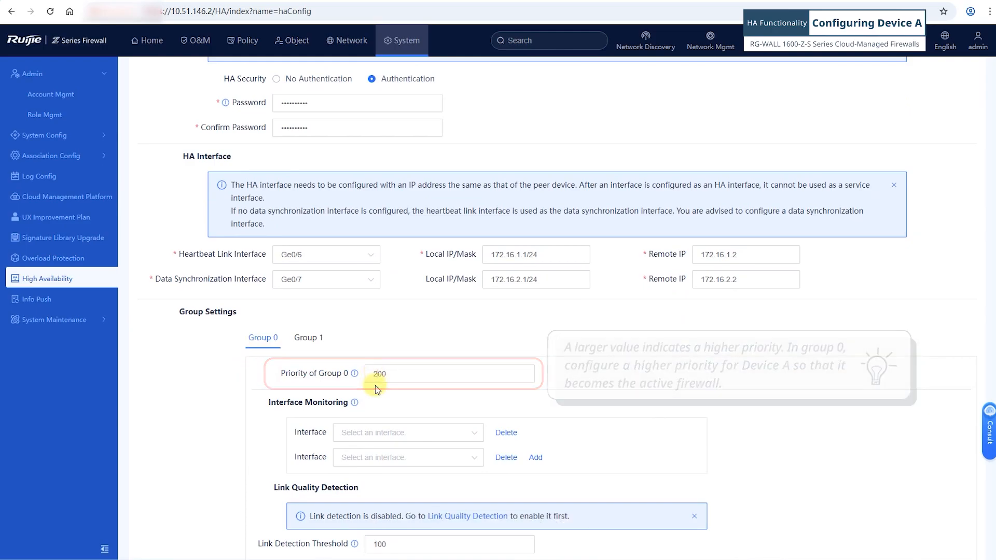
pyautogui.click(363, 436)
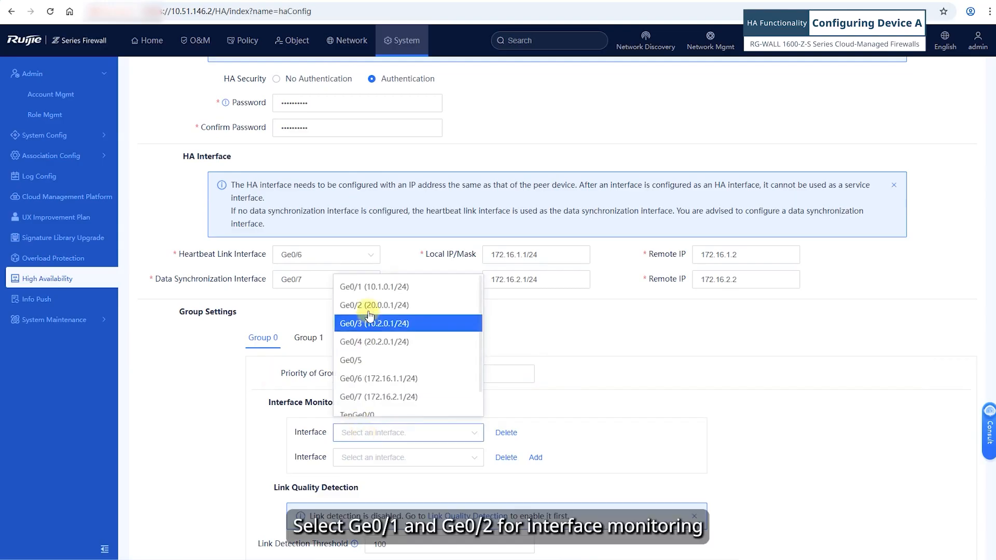
pyautogui.click(358, 286)
pyautogui.click(366, 458)
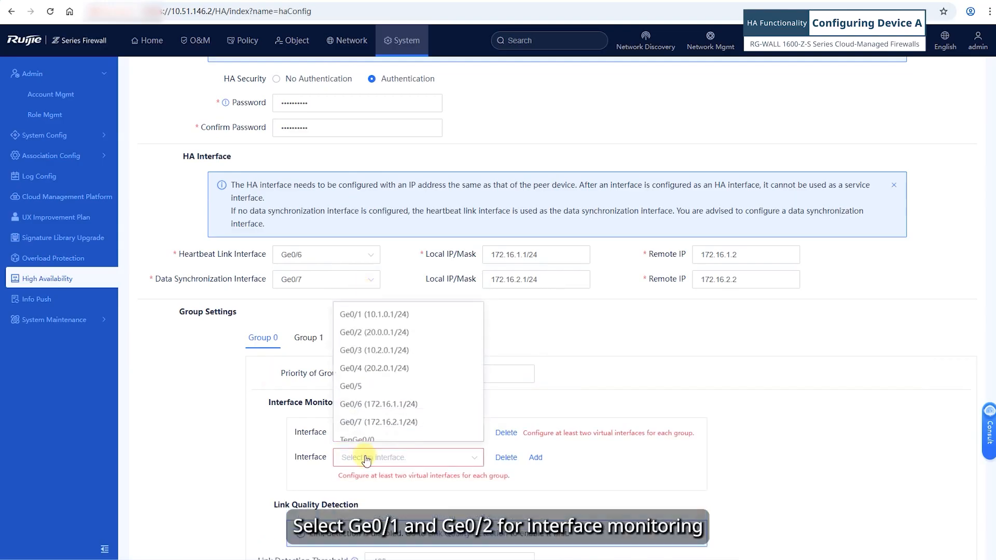
pyautogui.click(357, 328)
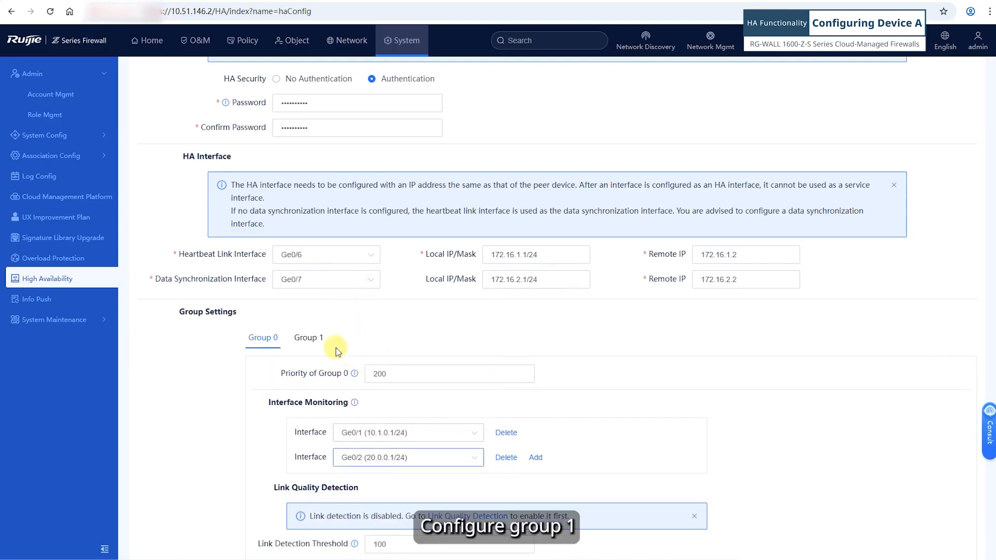
# - Make Group 1 monitor interfaces Ge0/3 and Ge0/4
pyautogui.click(318, 343)
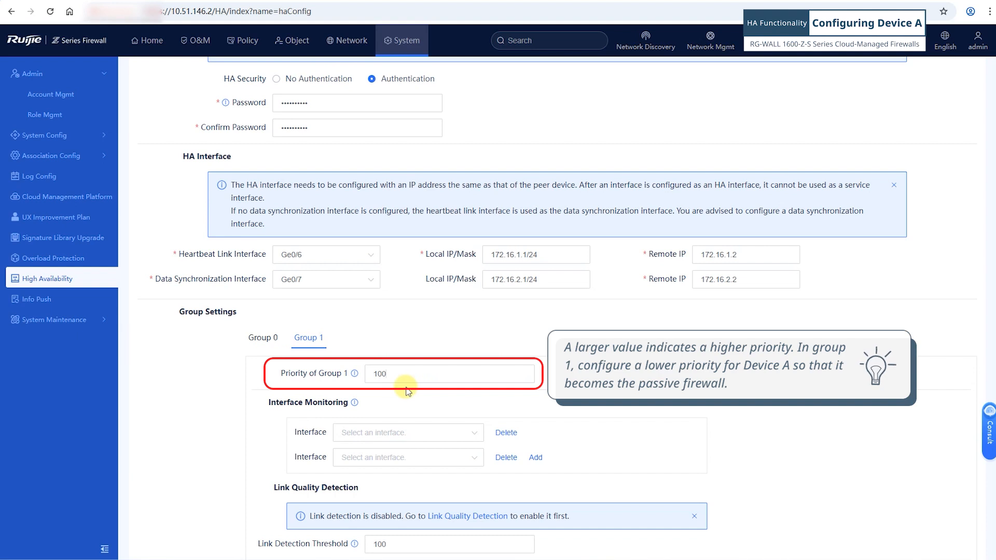
pyautogui.click(358, 437)
pyautogui.click(367, 458)
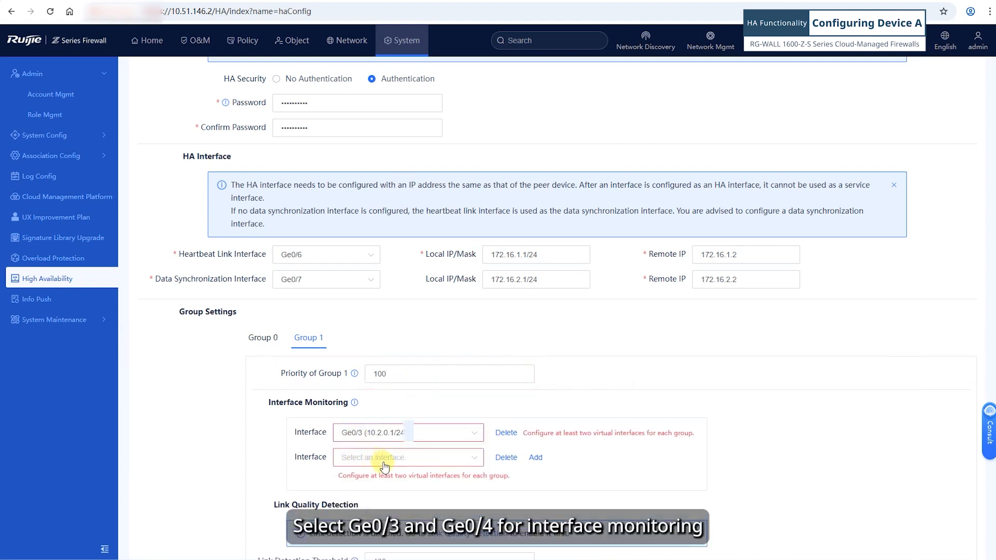
pyautogui.click(385, 458)
pyautogui.click(384, 475)
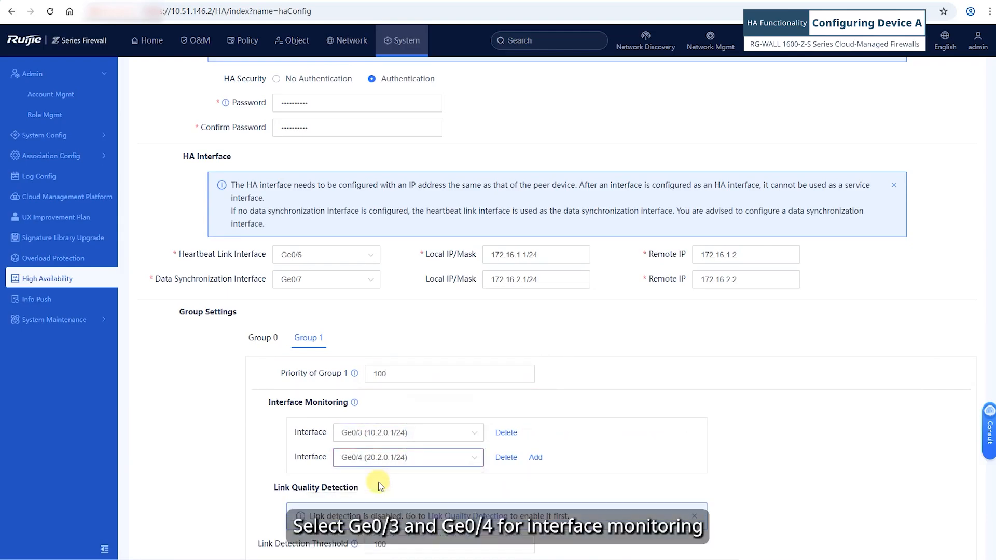
# - Enable Preemption Mode under the advanced HA settings
pyautogui.scroll(-2, 379, 483)
pyautogui.click(244, 499)
pyautogui.scroll(-1, 322, 472)
pyautogui.click(346, 469)
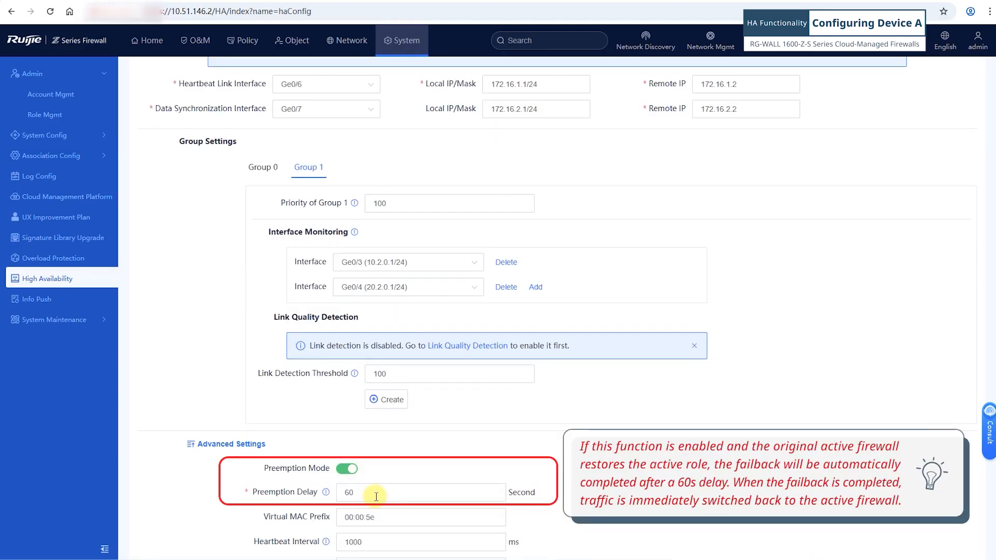
# - Set Ge0/0 as the management interface, then save and confirm the HA configuration
pyautogui.scroll(-5, 407, 518)
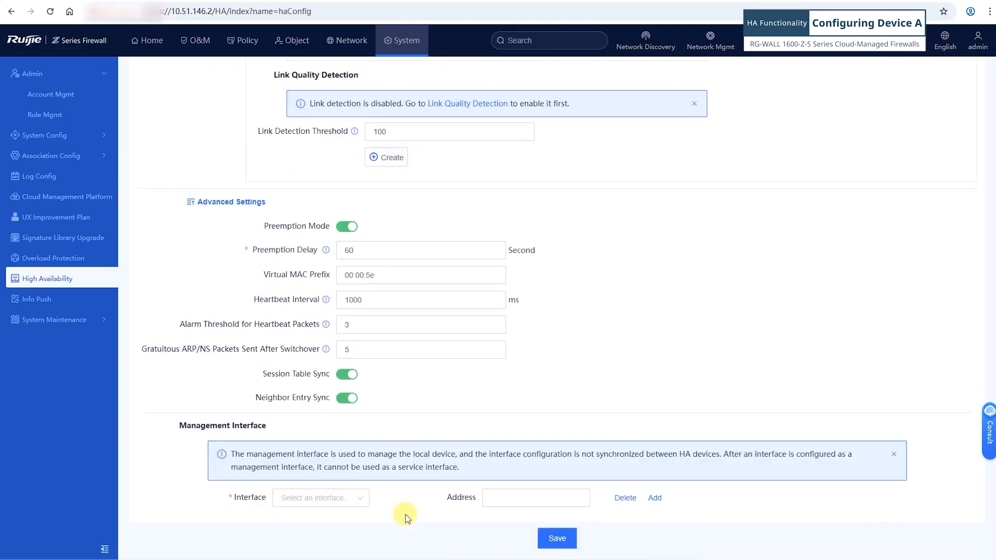
pyautogui.click(329, 498)
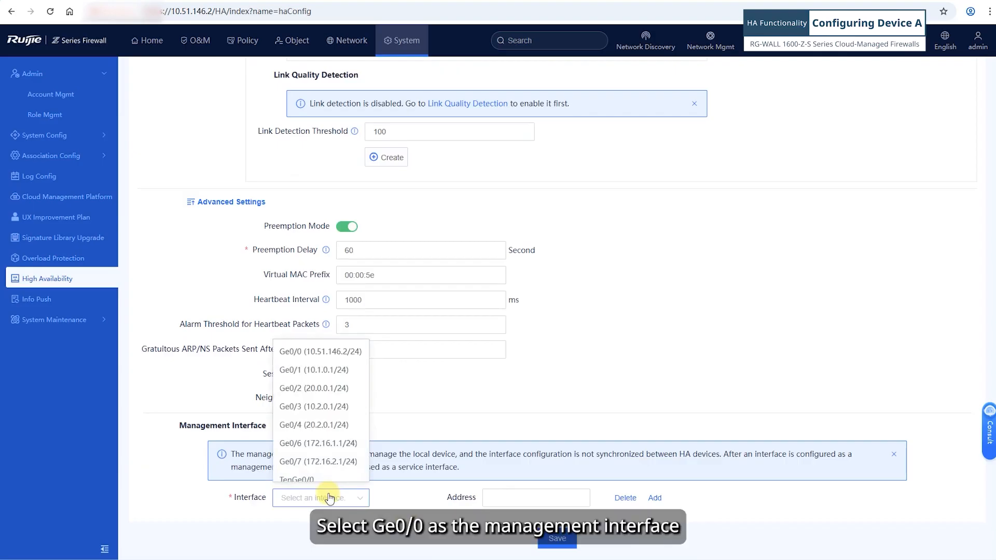
pyautogui.click(301, 352)
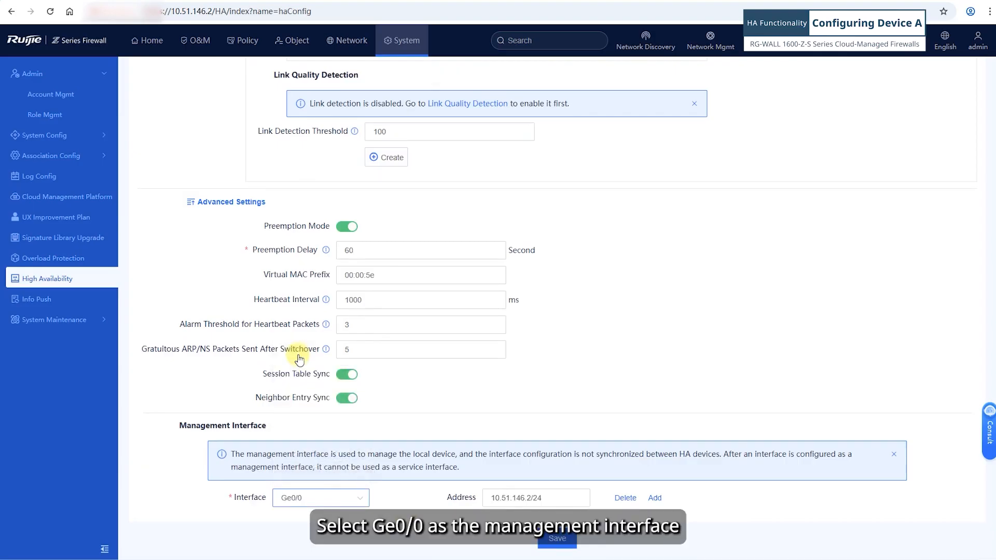
pyautogui.click(556, 539)
pyautogui.click(470, 346)
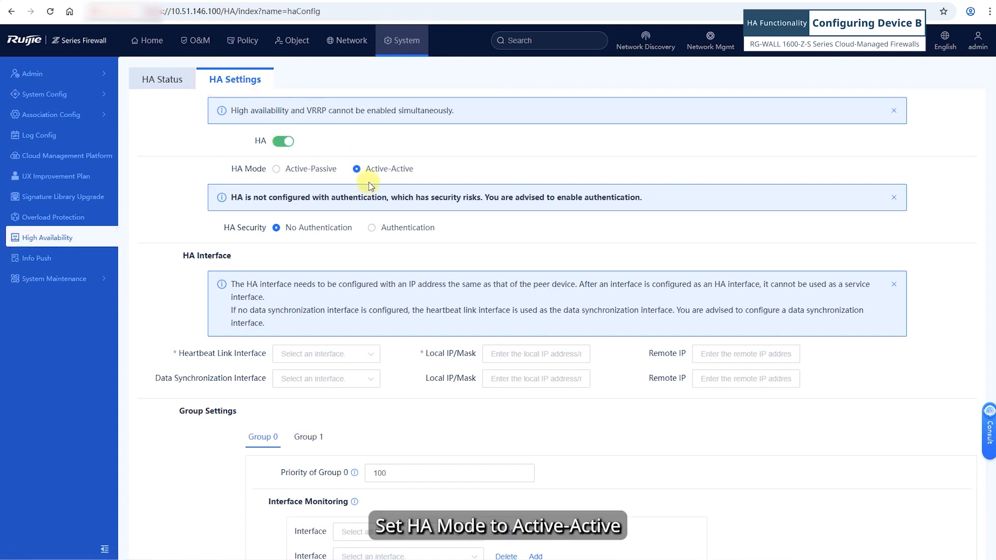
# - Turn on HA authentication, then enter and confirm the security password
pyautogui.click(371, 227)
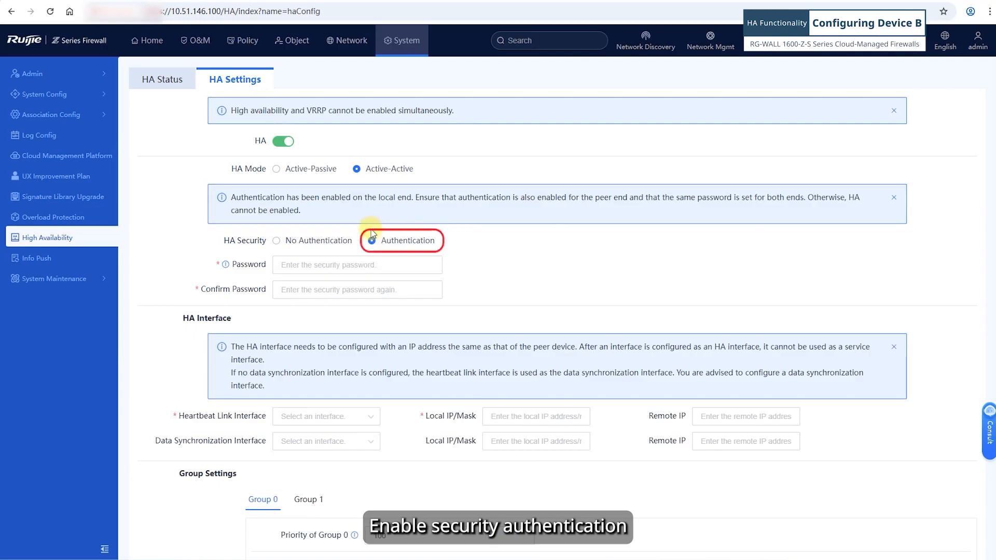
pyautogui.click(312, 265)
pyautogui.hotkey('ctrl', 'v')
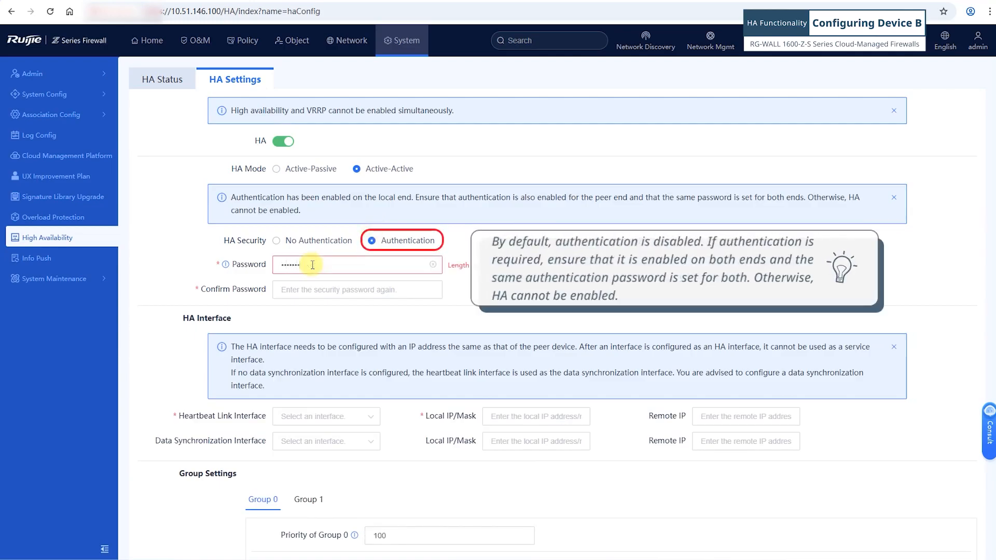
pyautogui.click(305, 288)
pyautogui.hotkey('ctrl', 'v')
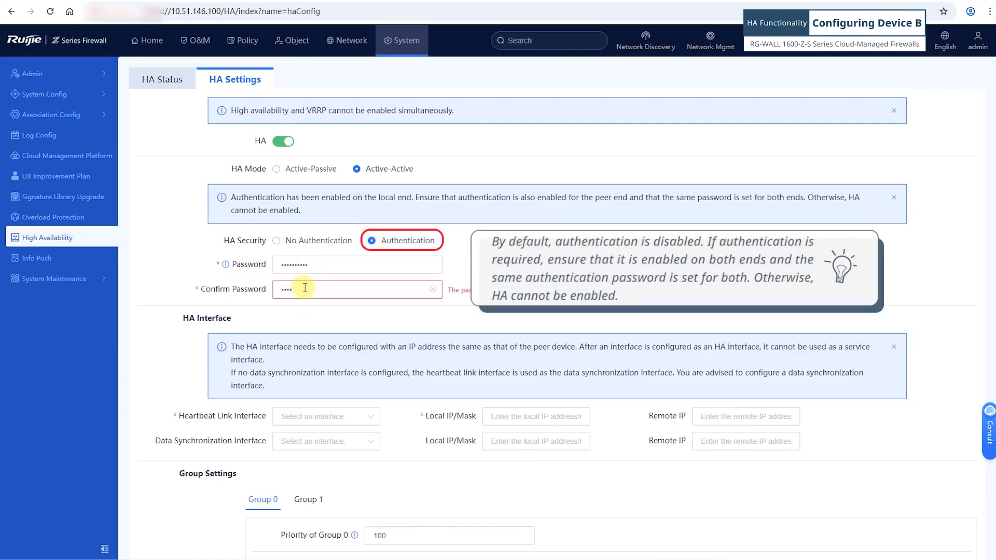
pyautogui.write('123')
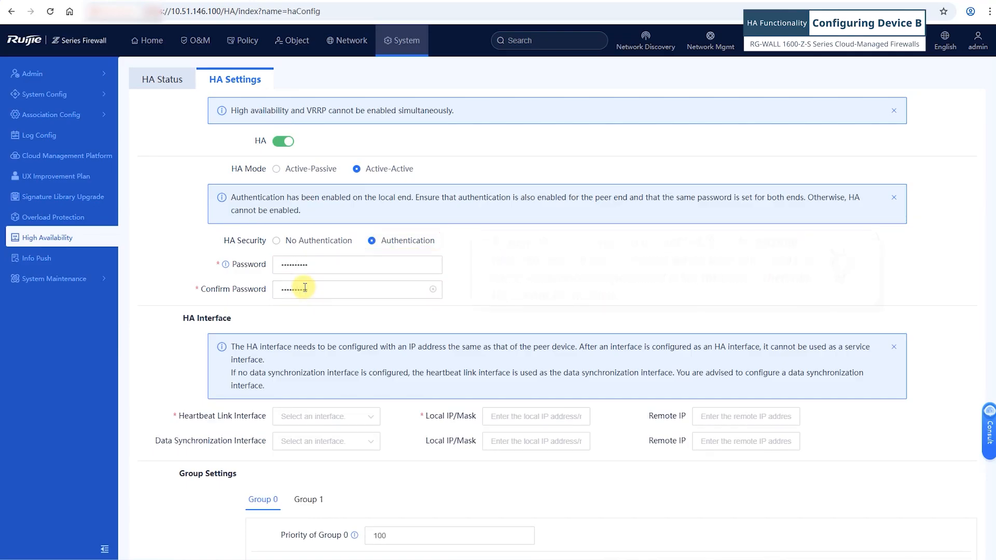
# - Use Ge0/6 for the heartbeat link and Ge0/7 for data sync with remote IP 172.16.2.1
pyautogui.click(313, 420)
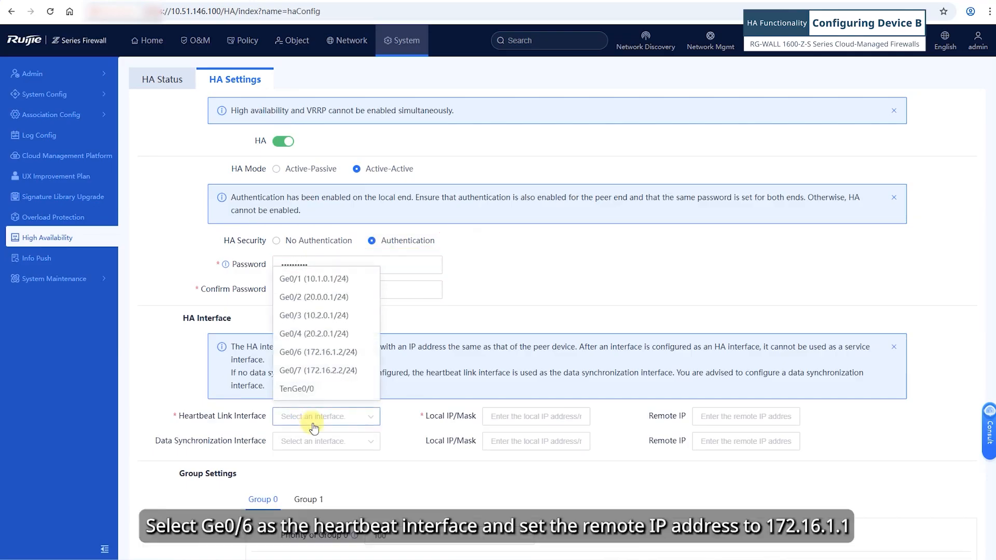
pyautogui.click(303, 353)
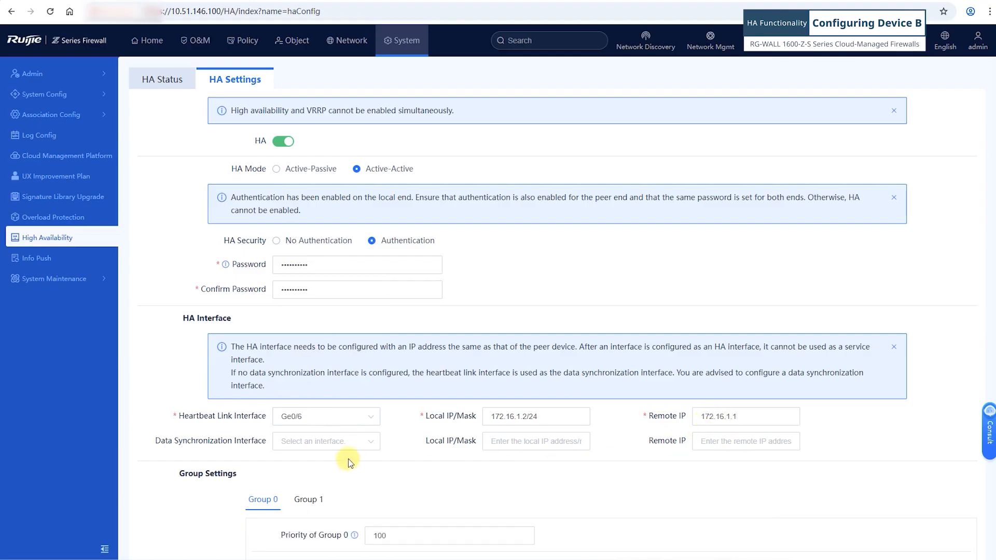
pyautogui.click(319, 441)
pyautogui.click(328, 402)
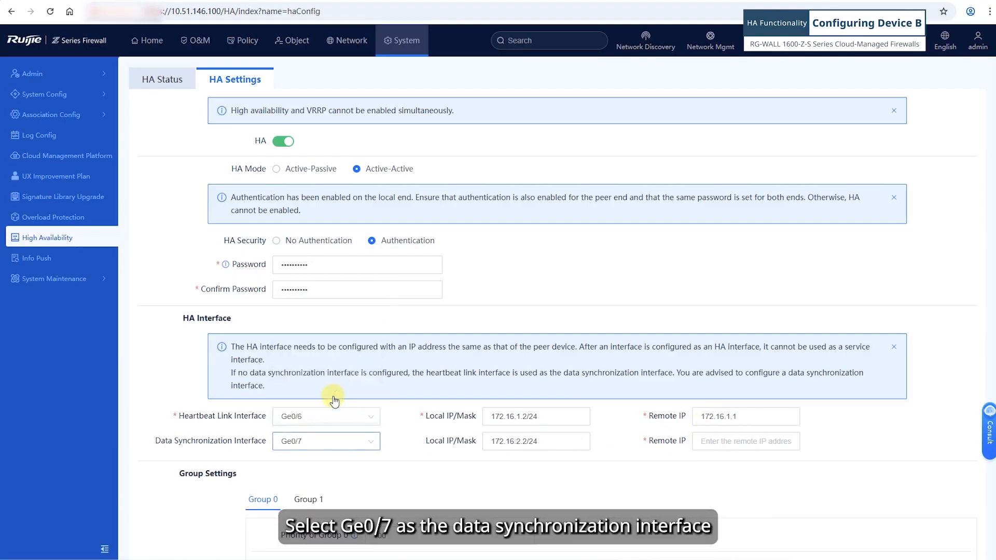
pyautogui.click(705, 443)
pyautogui.write('172.16')
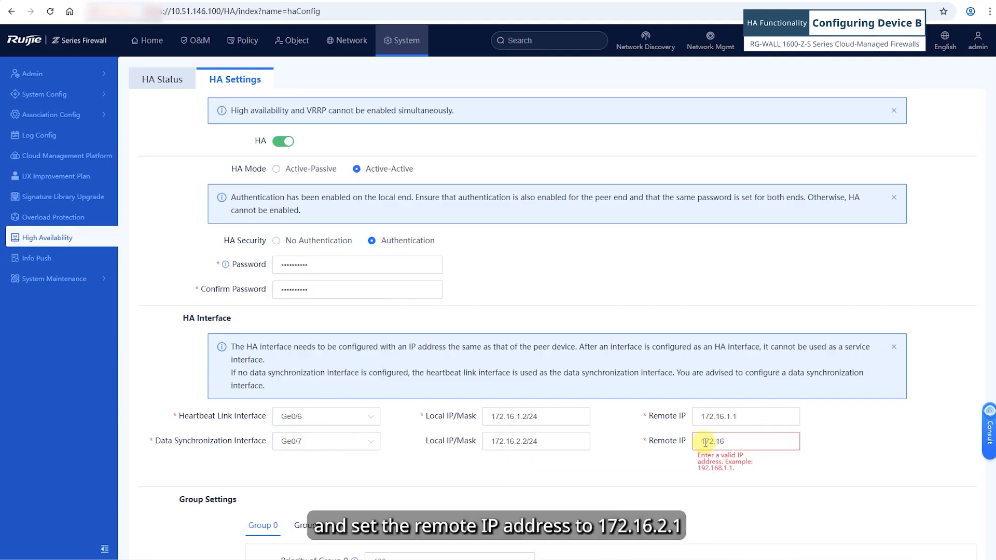
pyautogui.write('.2')
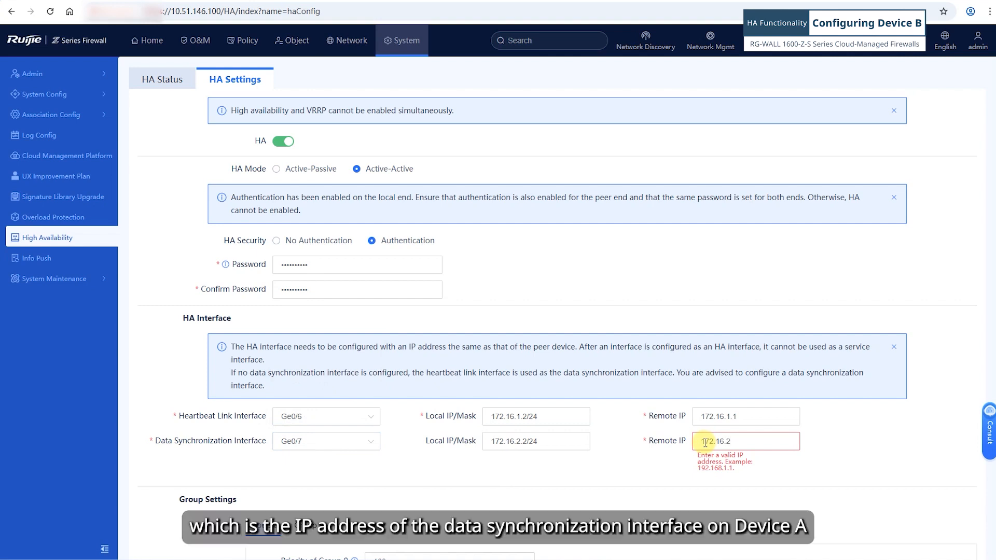
pyautogui.write('.1')
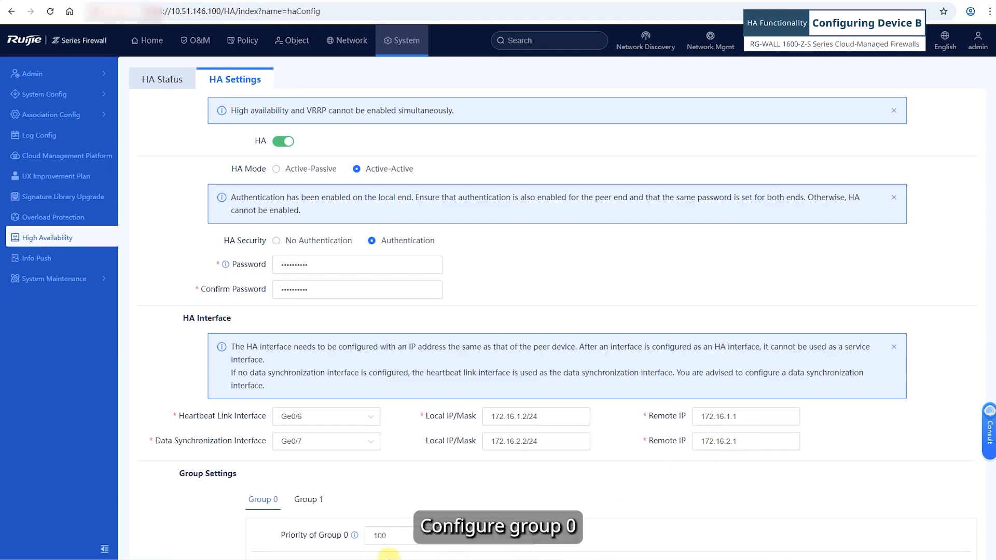
# - Make Group 0 monitor interfaces Ge0/1 and Ge0/2
pyautogui.scroll(-5, 251, 524)
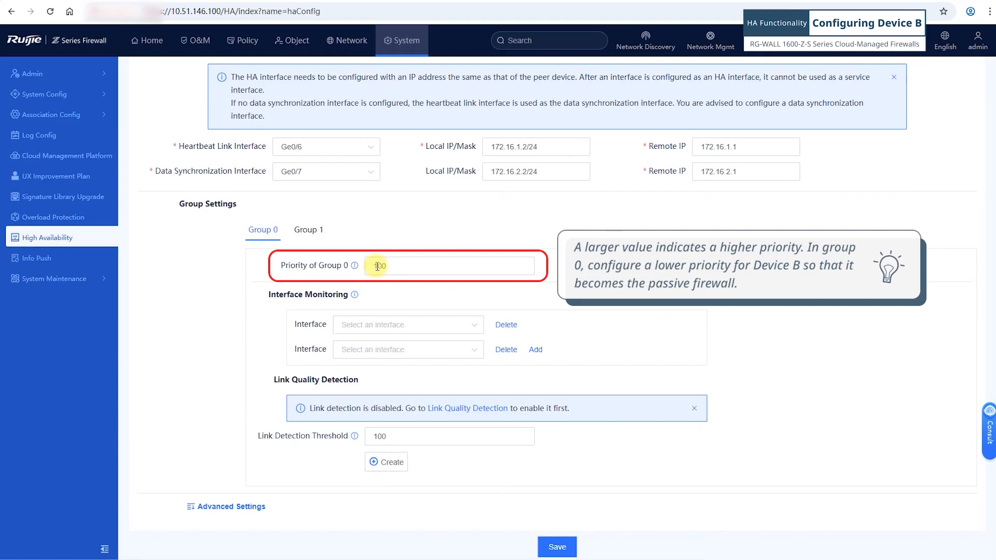
pyautogui.click(373, 324)
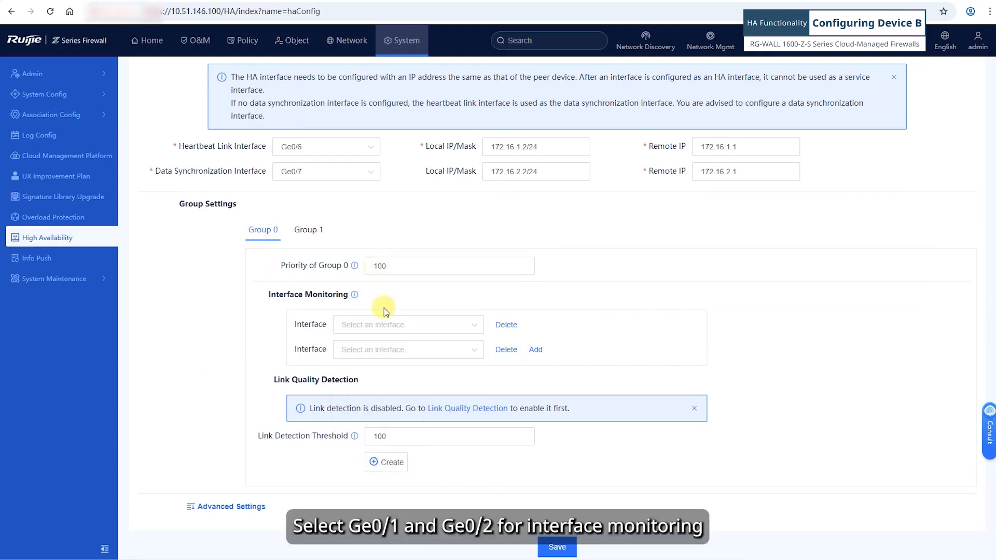
pyautogui.click(373, 324)
pyautogui.click(362, 349)
pyautogui.click(360, 351)
pyautogui.click(363, 371)
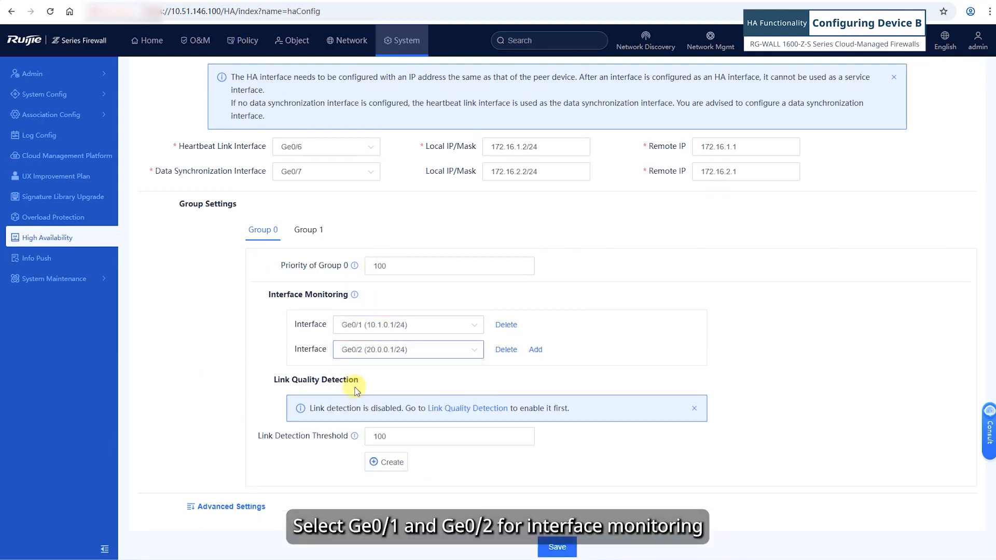
# - Give Group 1 priority 200 and have it monitor Ge0/3 and Ge0/4
pyautogui.click(300, 230)
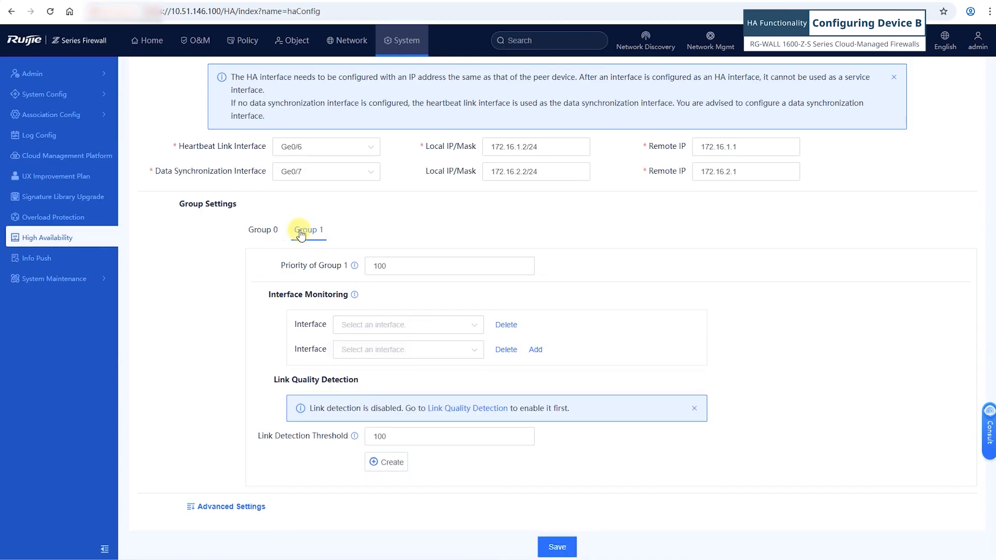
pyautogui.moveTo(373, 266); pyautogui.dragTo(378, 266)
pyautogui.write('2')
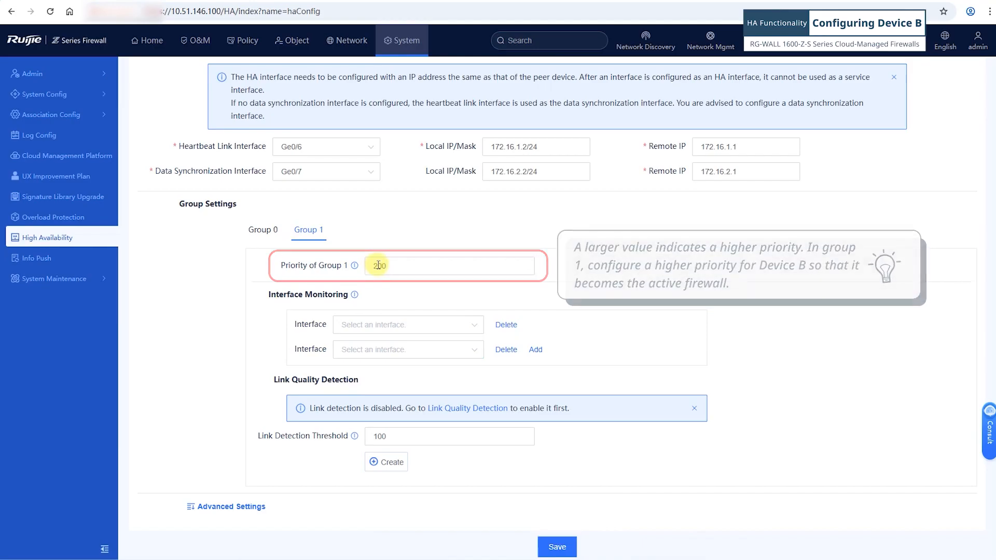
pyautogui.click(379, 324)
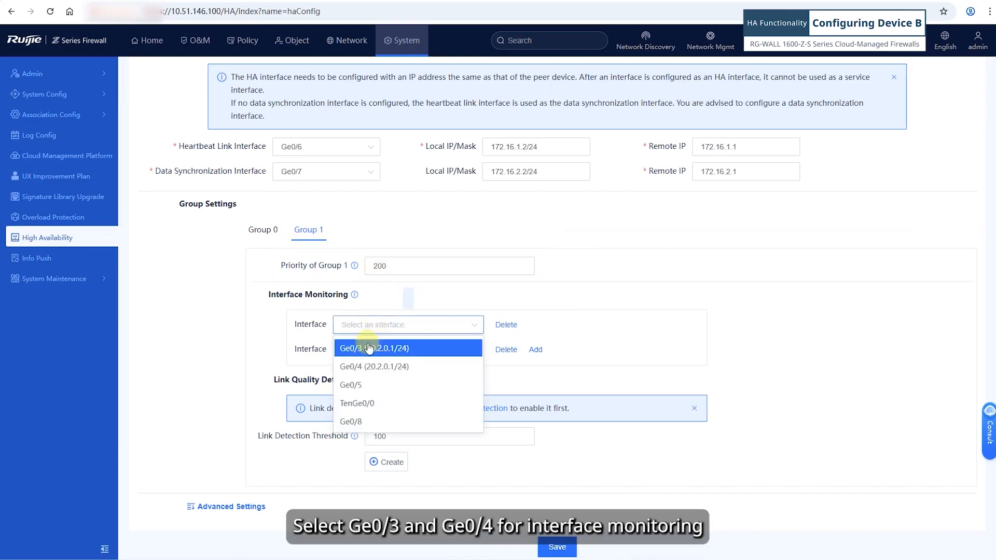
pyautogui.click(356, 347)
pyautogui.click(349, 355)
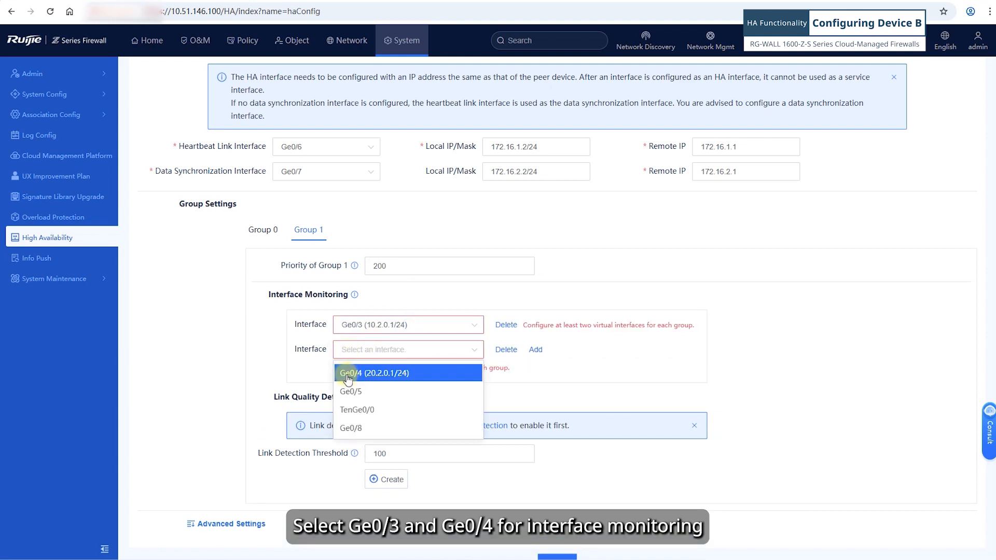
pyautogui.click(349, 372)
pyautogui.scroll(-6, 338, 440)
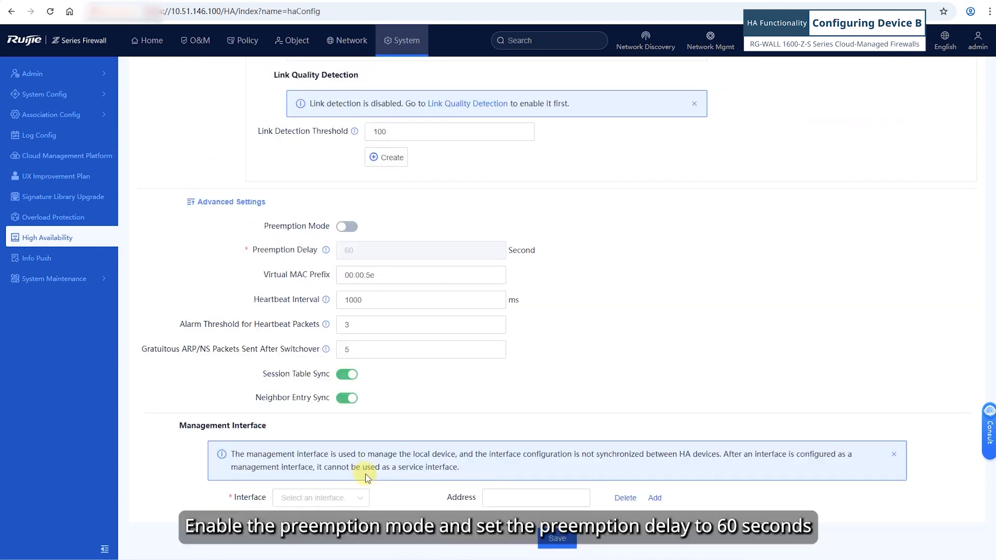
# - Enable preemption, make Ge0/0 the management interface, and save the HA configuration
pyautogui.click(347, 227)
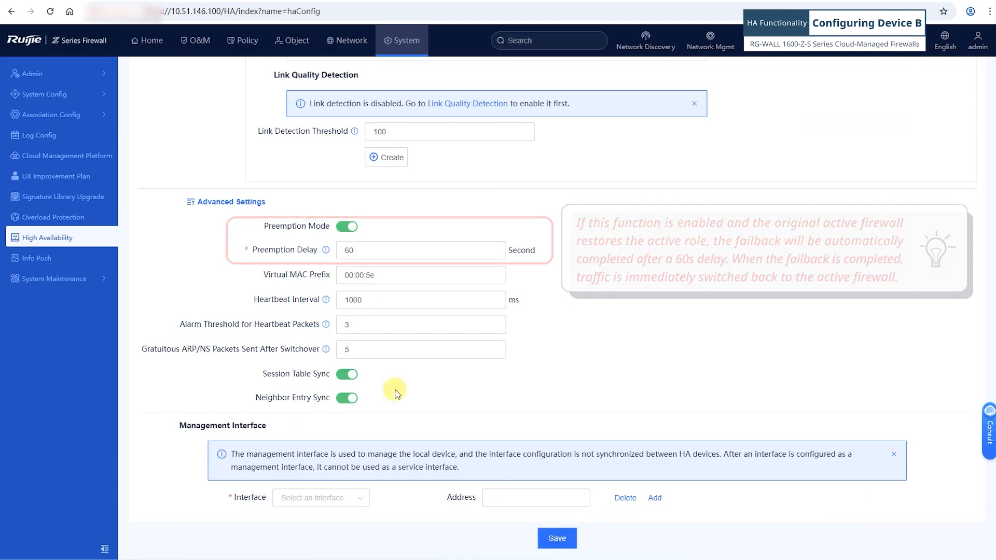
pyautogui.click(334, 501)
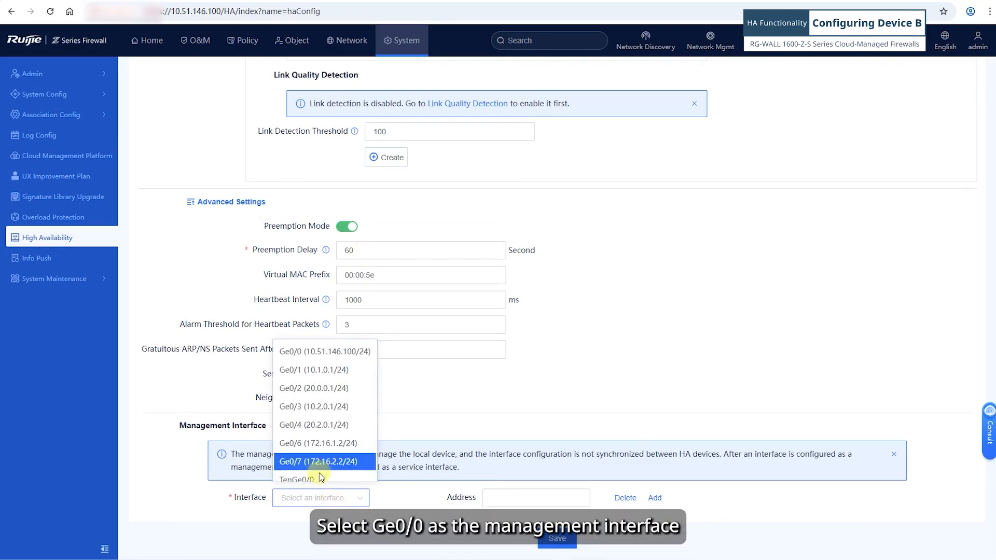
pyautogui.click(318, 352)
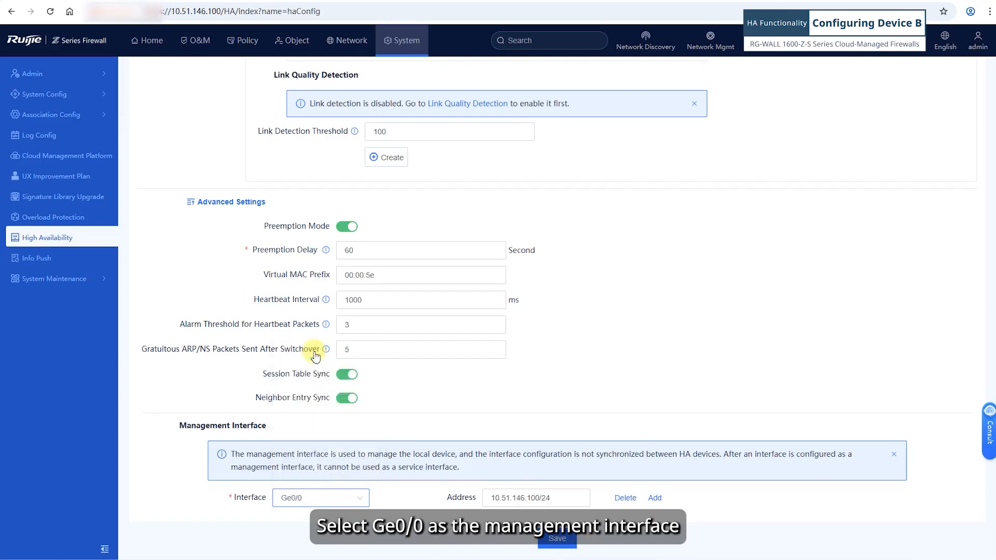
pyautogui.click(556, 540)
pyautogui.click(474, 342)
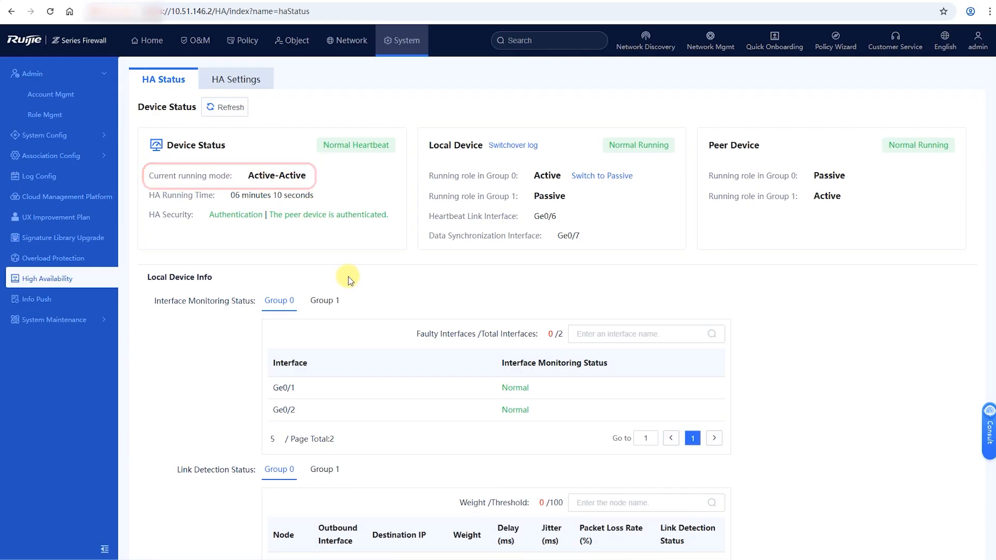
# - Scroll the HA Status page to review running mode, heartbeat and group roles
pyautogui.scroll(-1, 347, 276)
pyautogui.scroll(-6, 348, 278)
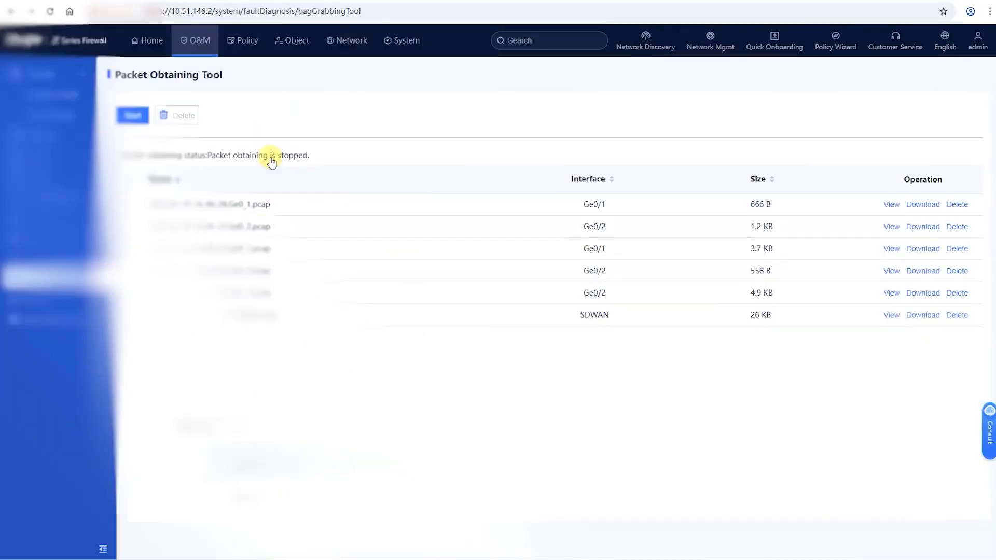
# - Start a new packet capture on Ge0/6 limited to IP/UDP traffic
pyautogui.click(207, 44)
pyautogui.click(57, 196)
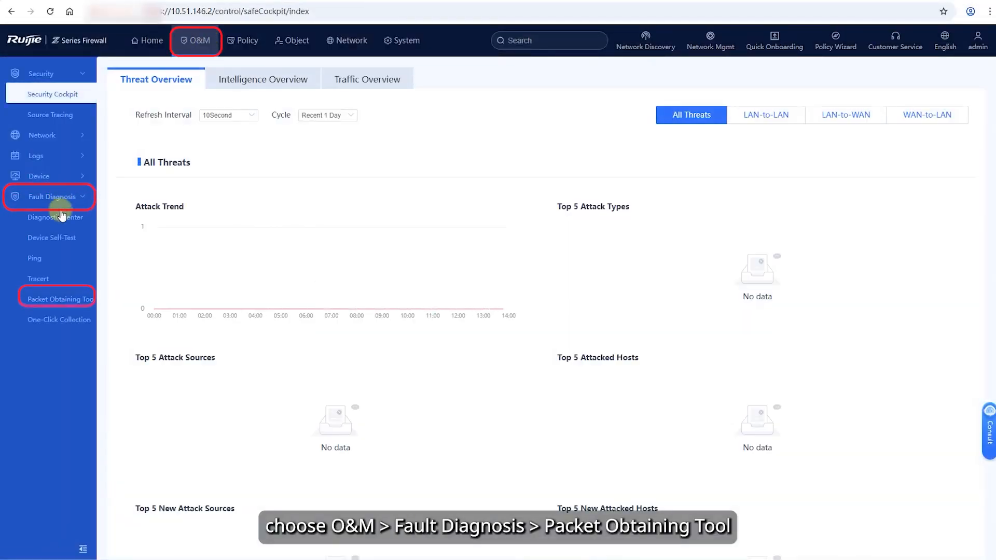
pyautogui.click(57, 301)
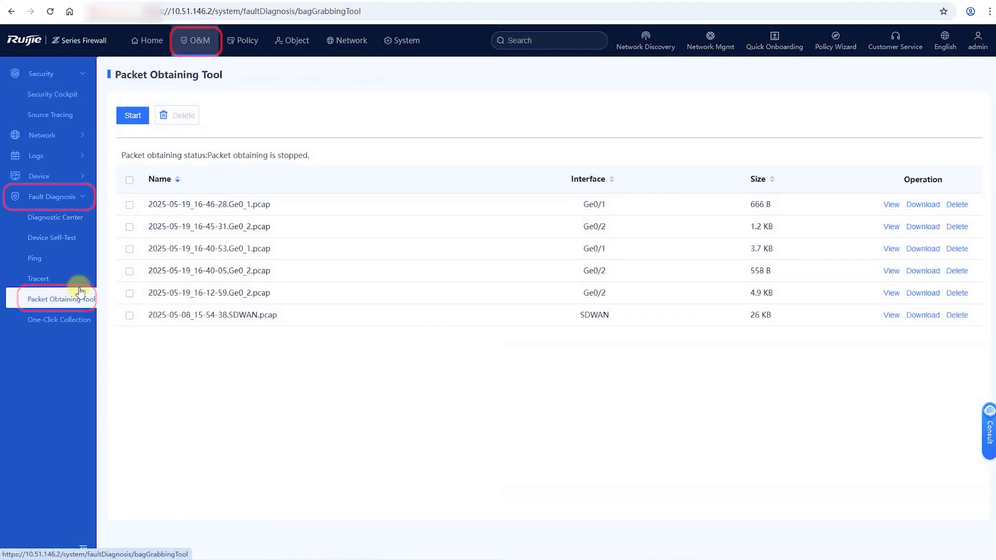
pyautogui.click(132, 116)
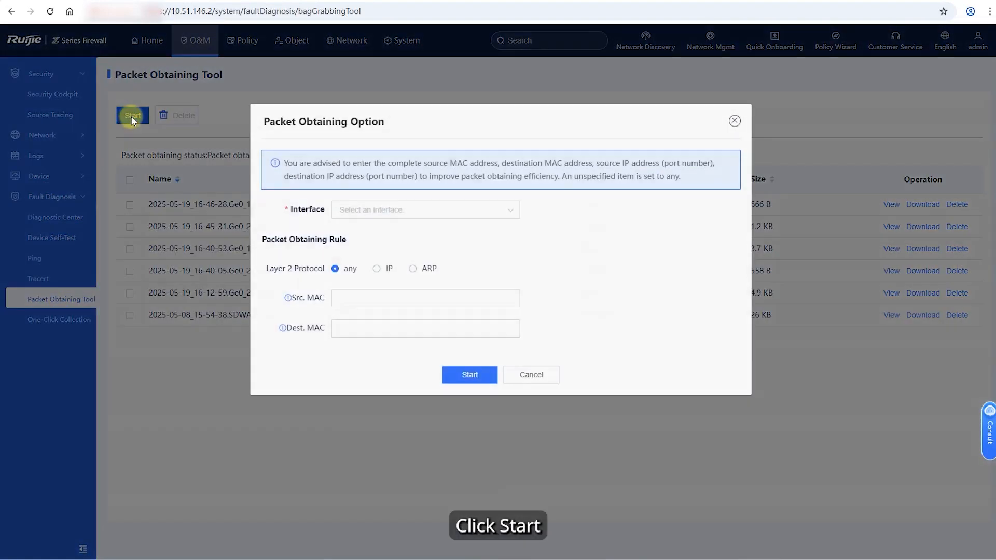
pyautogui.click(407, 217)
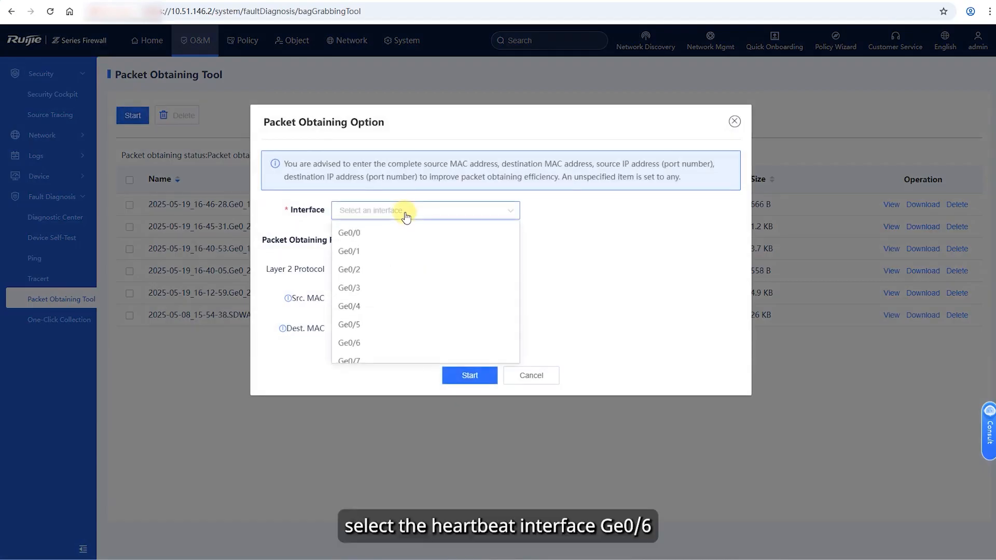
pyautogui.click(362, 344)
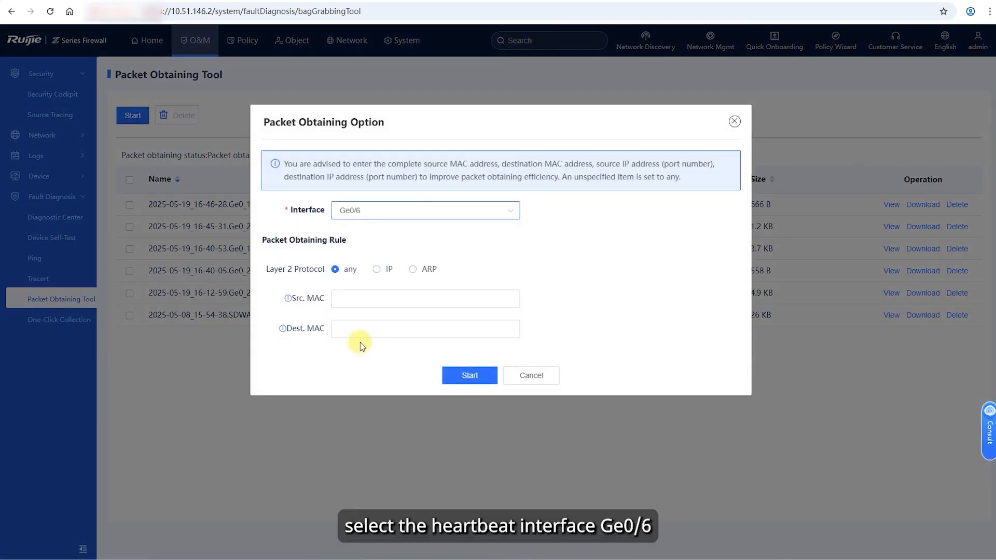
pyautogui.click(377, 270)
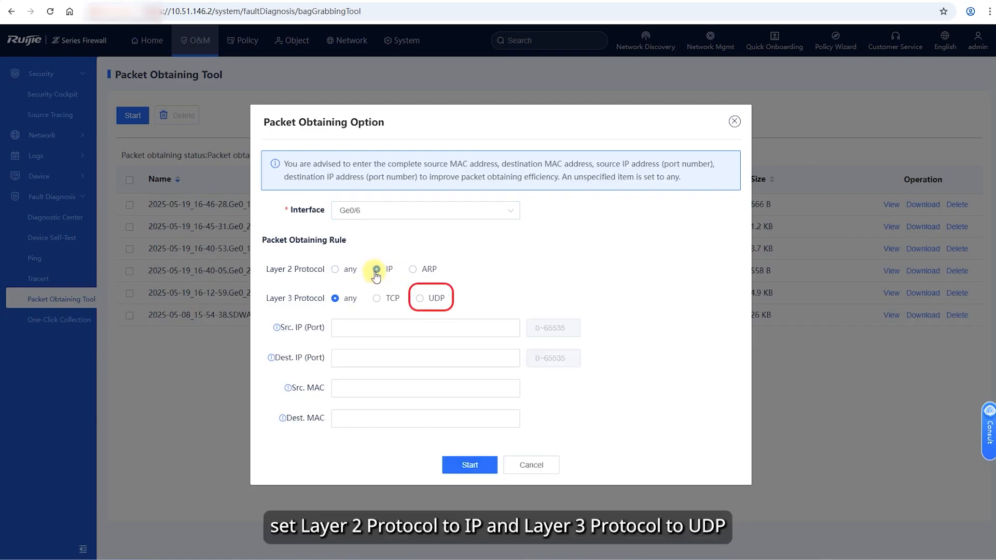
pyautogui.click(420, 299)
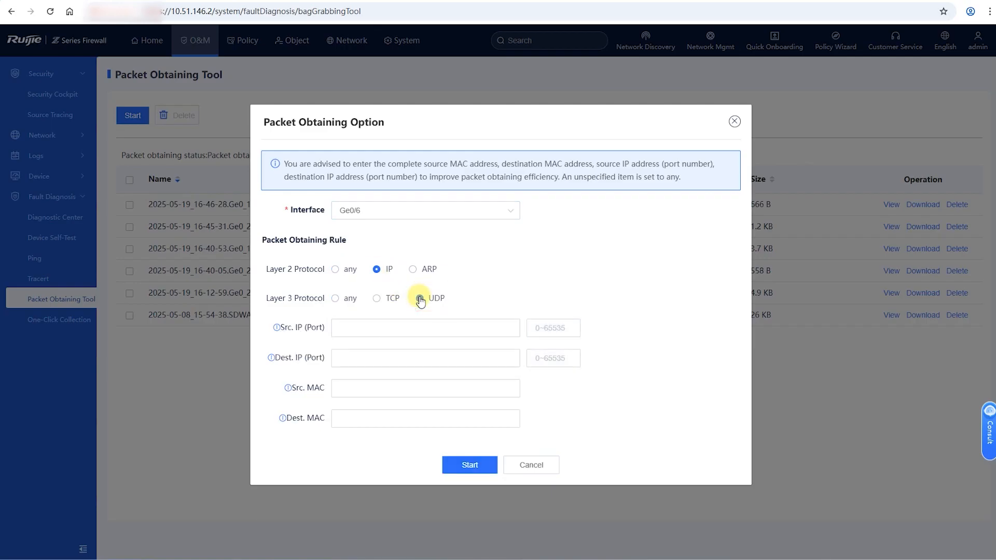
pyautogui.click(470, 466)
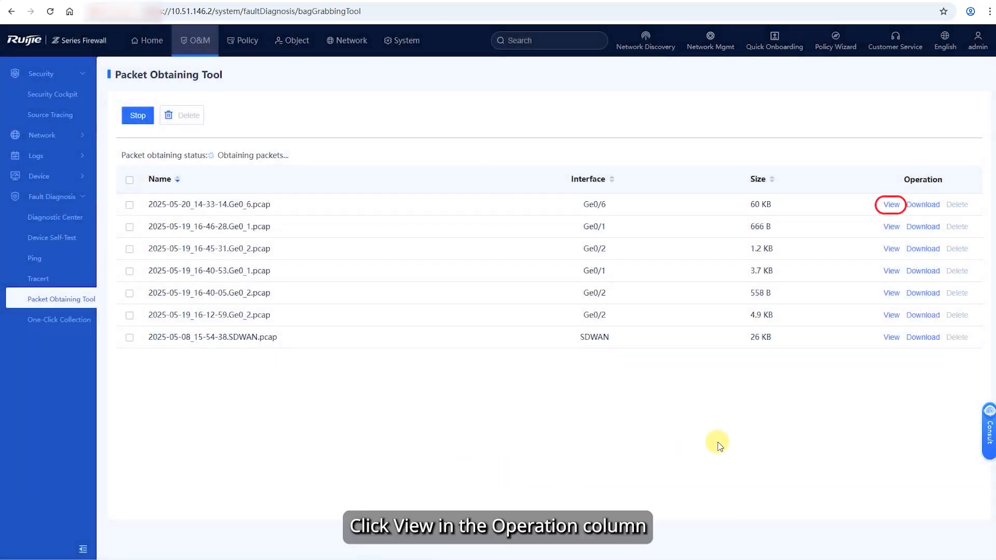
# - View the Ge0/6 capture and filter packets by 'ip src 172.16.1.1'
pyautogui.click(889, 207)
pyautogui.click(99, 155)
pyautogui.write('ip src 172.16.1.1')
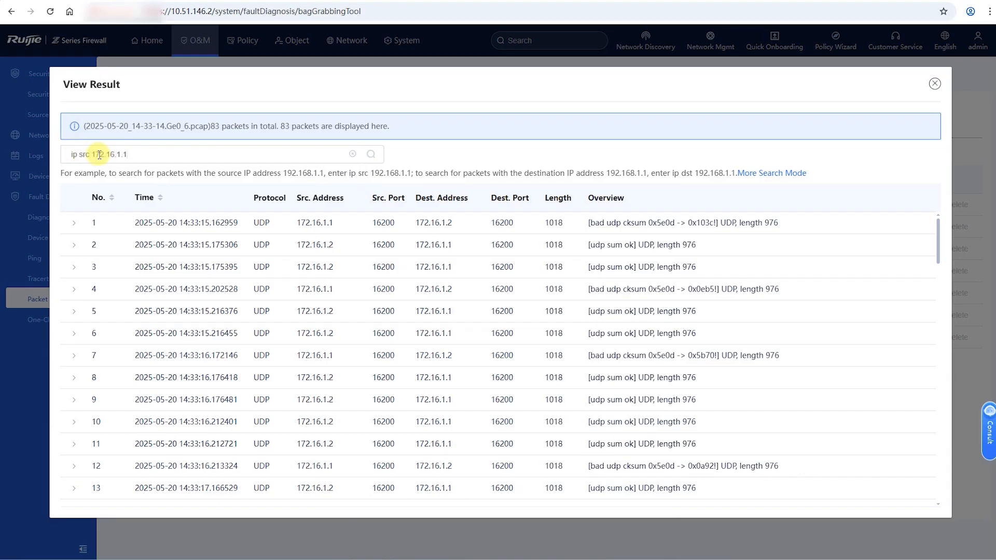
pyautogui.click(371, 154)
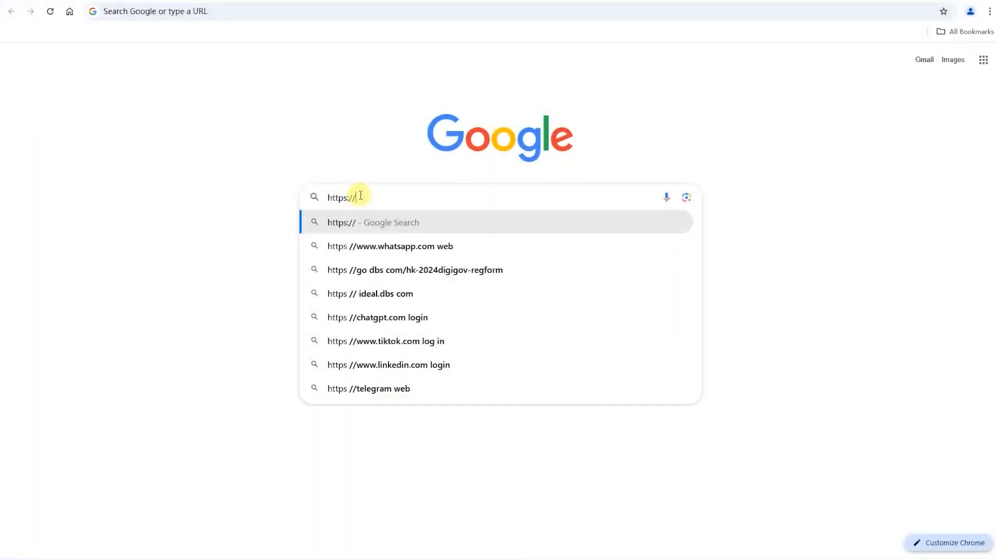
pyautogui.write('www.ruijienetwo')
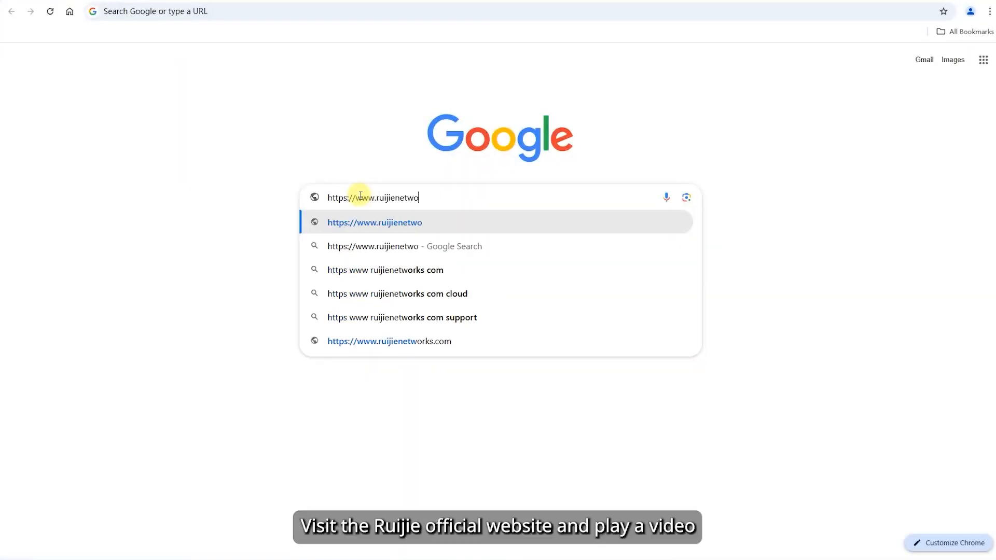
pyautogui.write('rks.com')
pyautogui.press('Return')
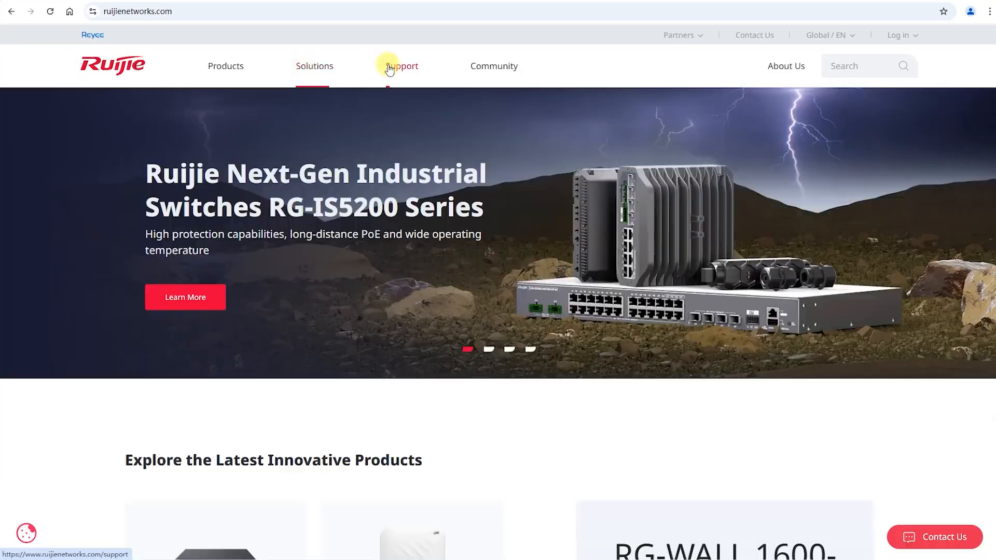
pyautogui.click(390, 67)
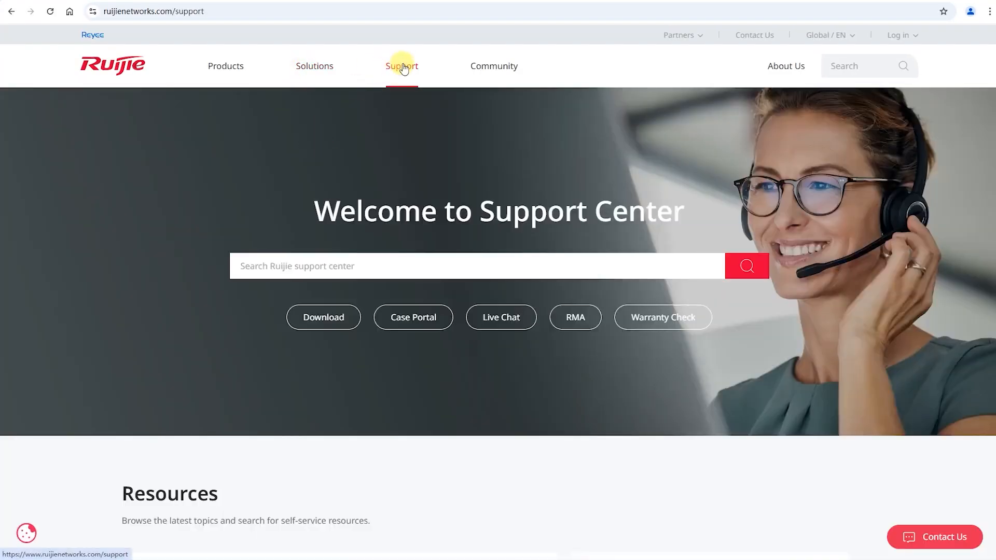
pyautogui.click(311, 141)
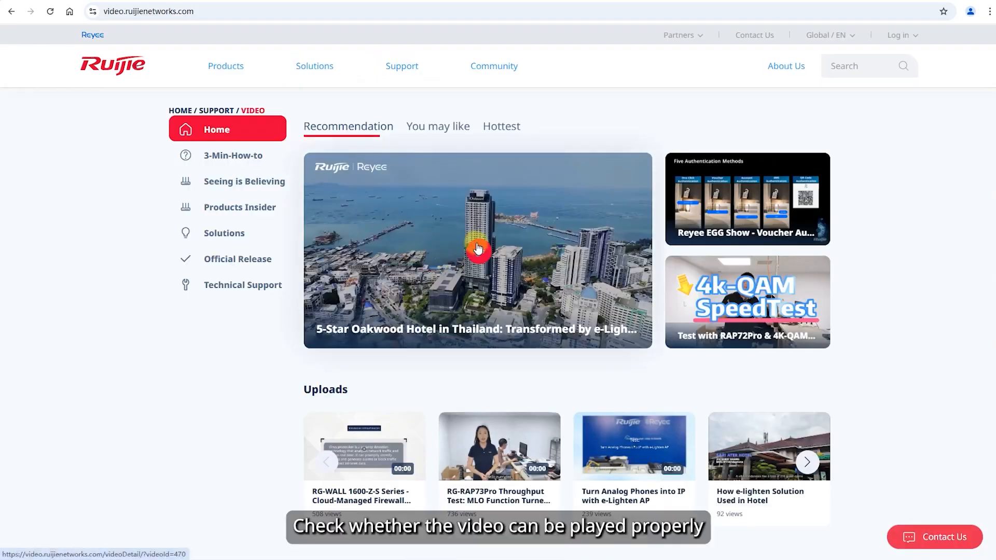
pyautogui.click(480, 248)
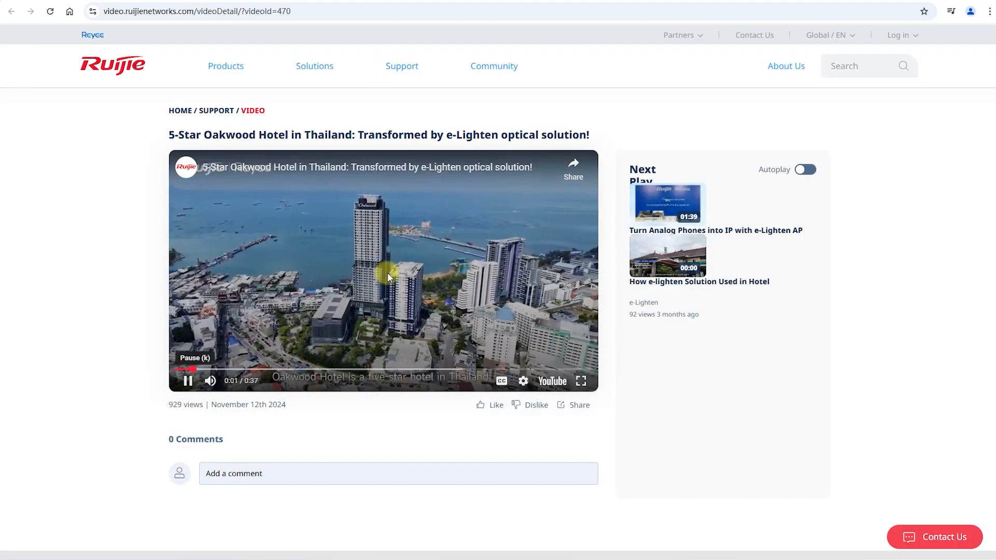
pyautogui.click(582, 381)
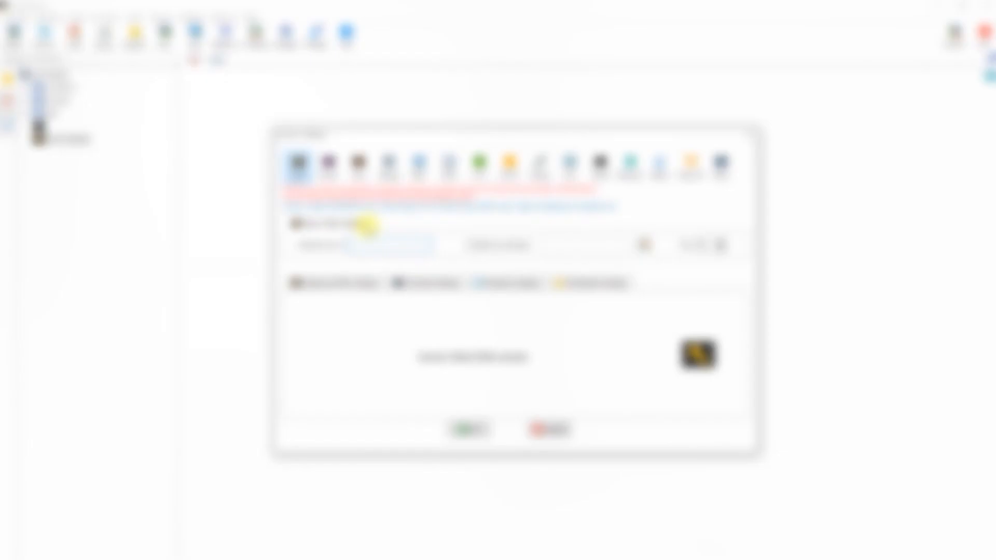
# - SSH into 172.17.148.236 as root and run a 300K rate-limited wget of ftp://20.0.0.2/ftp.log
pyautogui.write('72.17.148')
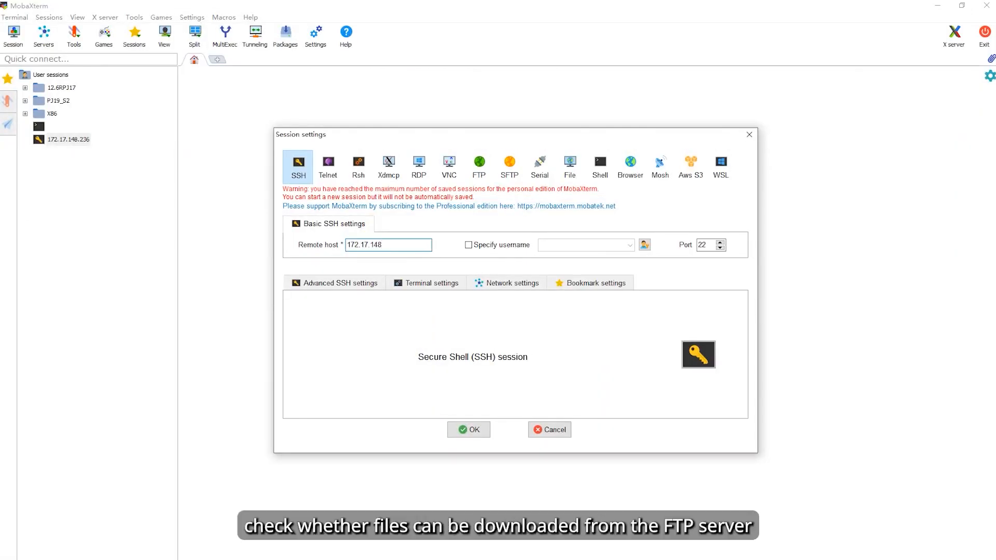
pyautogui.write('.236')
pyautogui.click(469, 429)
pyautogui.write('root')
pyautogui.press('Return')
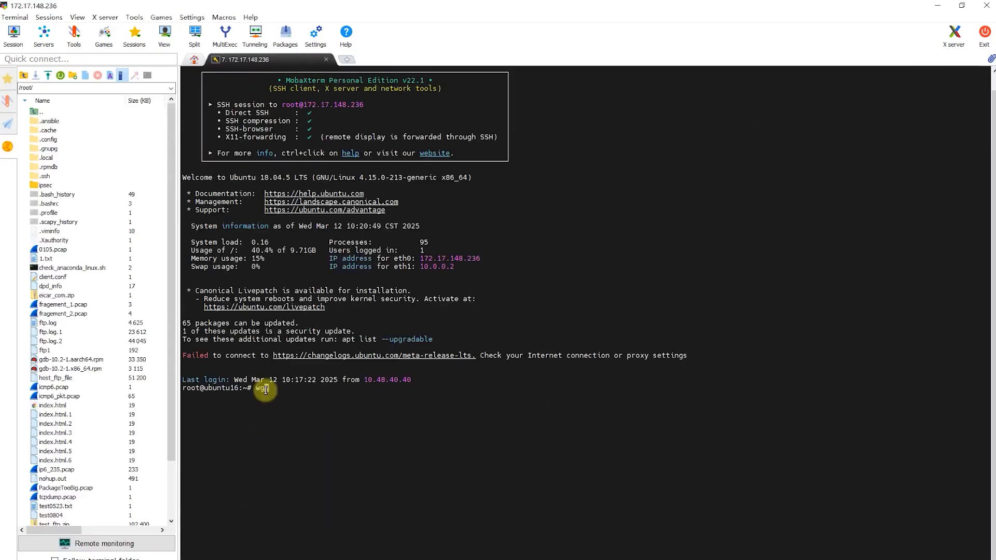
pyautogui.write('--user=ubuntu --password=123 --limit-rate')
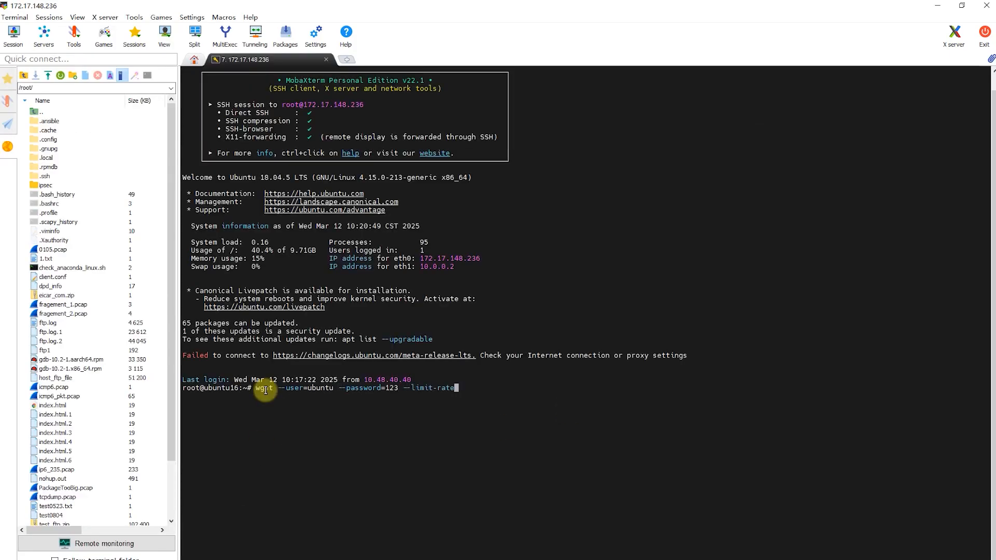
pyautogui.write('=300K -O ftp.log ftp://20.0.0.2/ftp.log')
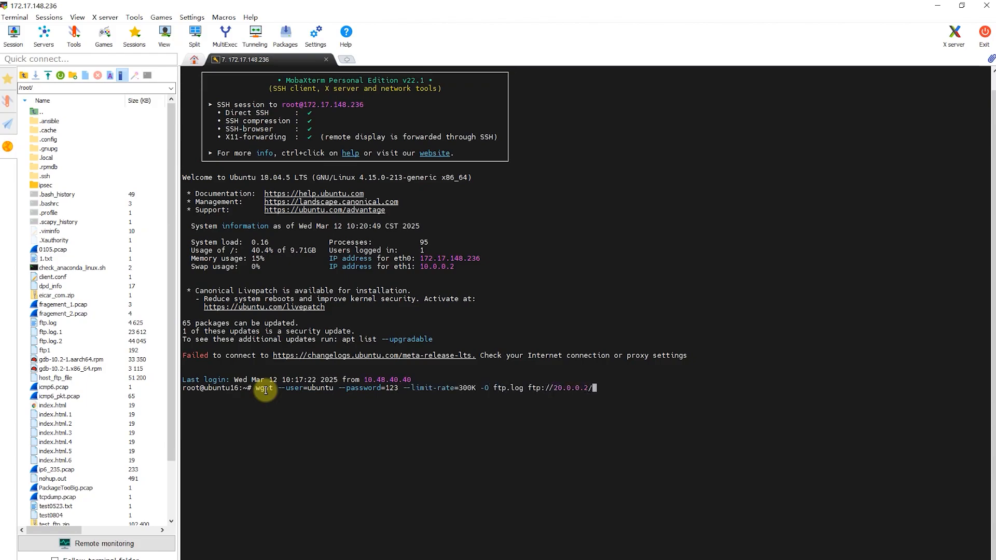
pyautogui.press('Return')
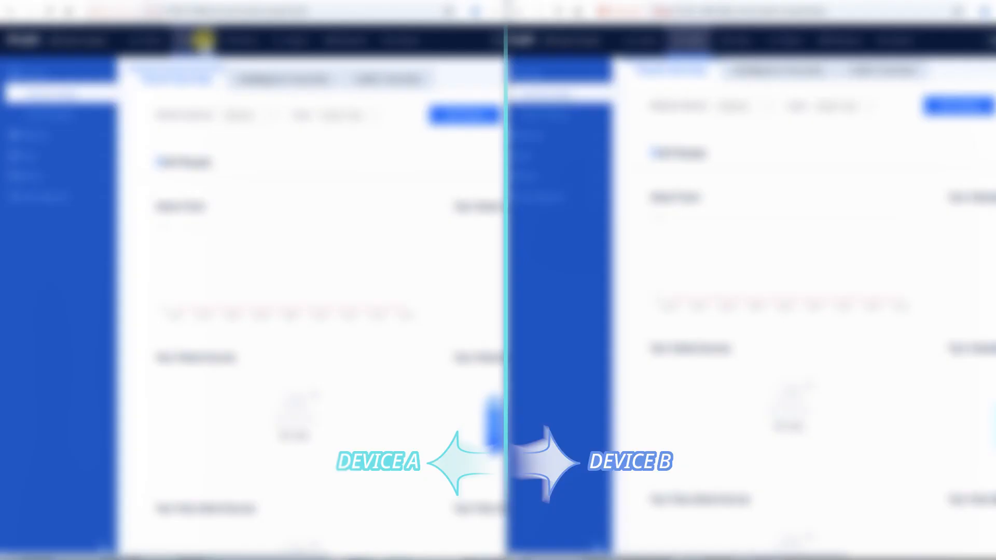
# - On Device A's Real-Time Traffic page, chart Ge0/2 and Ge0/4 instead of All WAN Interfaces
pyautogui.click(34, 136)
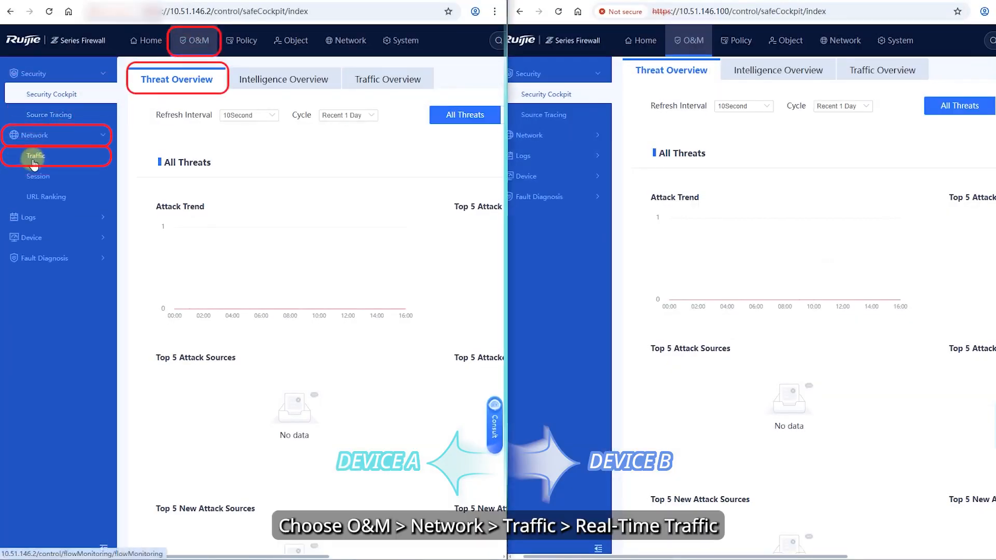
pyautogui.click(34, 157)
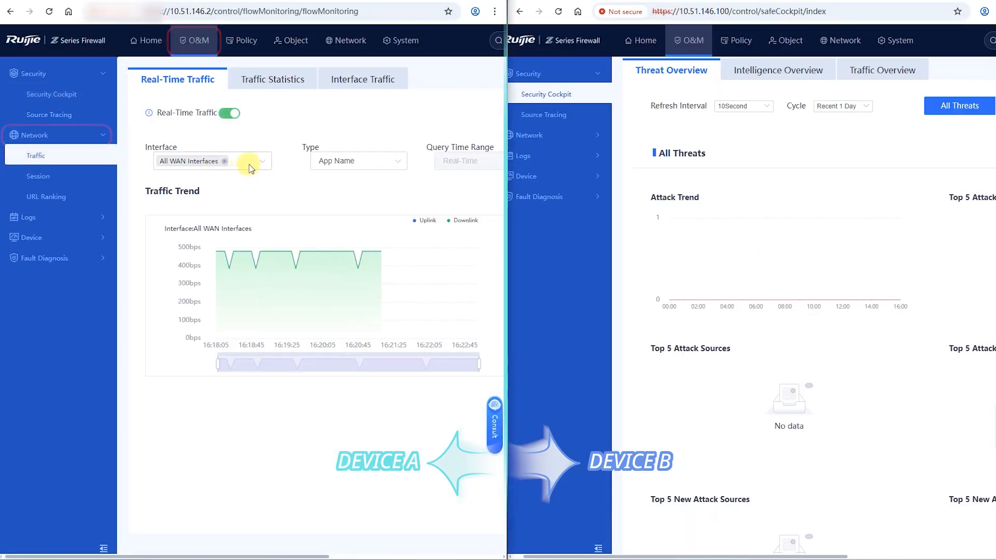
pyautogui.click(250, 165)
pyautogui.click(196, 202)
pyautogui.click(195, 220)
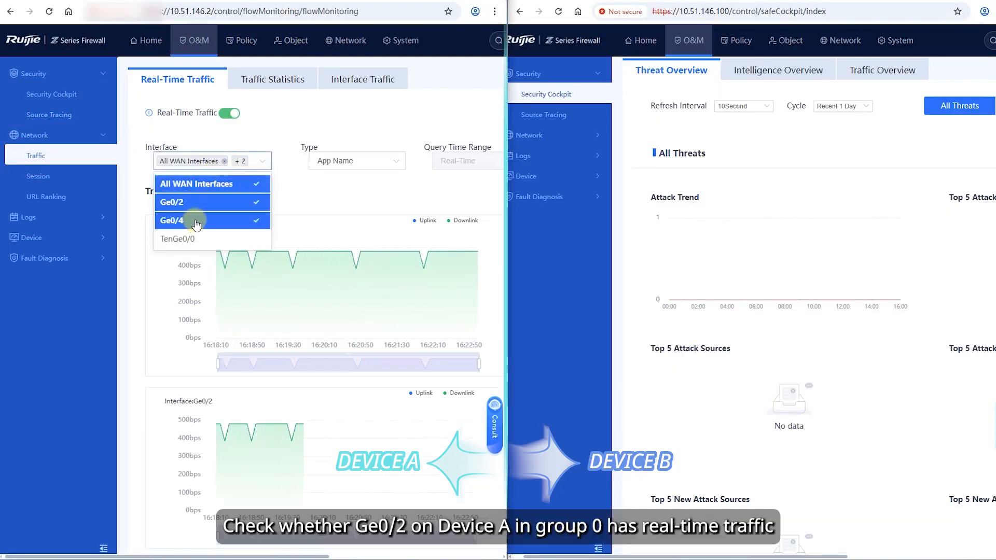
pyautogui.click(216, 193)
pyautogui.click(289, 117)
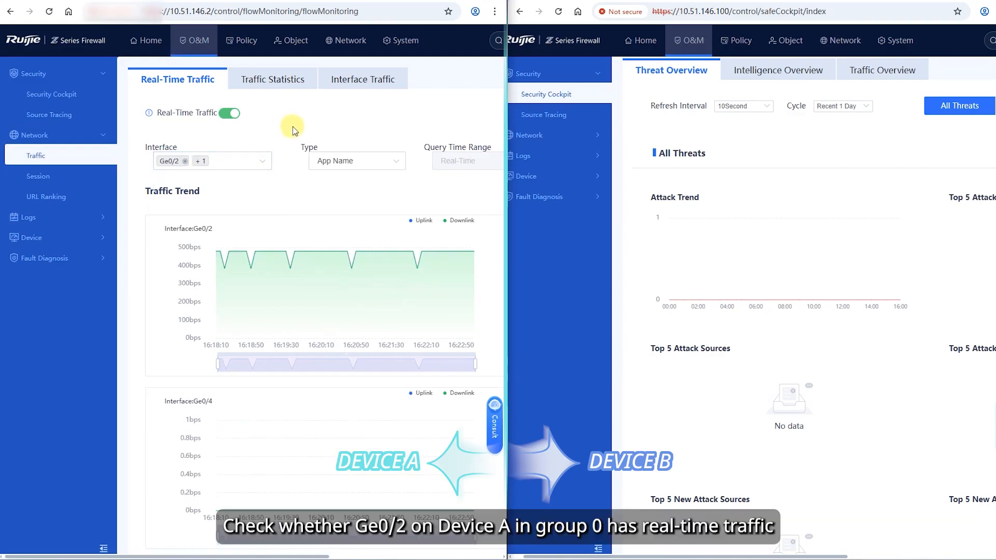
# - On Device B's Real-Time Traffic page, chart Ge0/2 and Ge0/4 instead of All WAN Interfaces
pyautogui.click(530, 135)
pyautogui.click(531, 155)
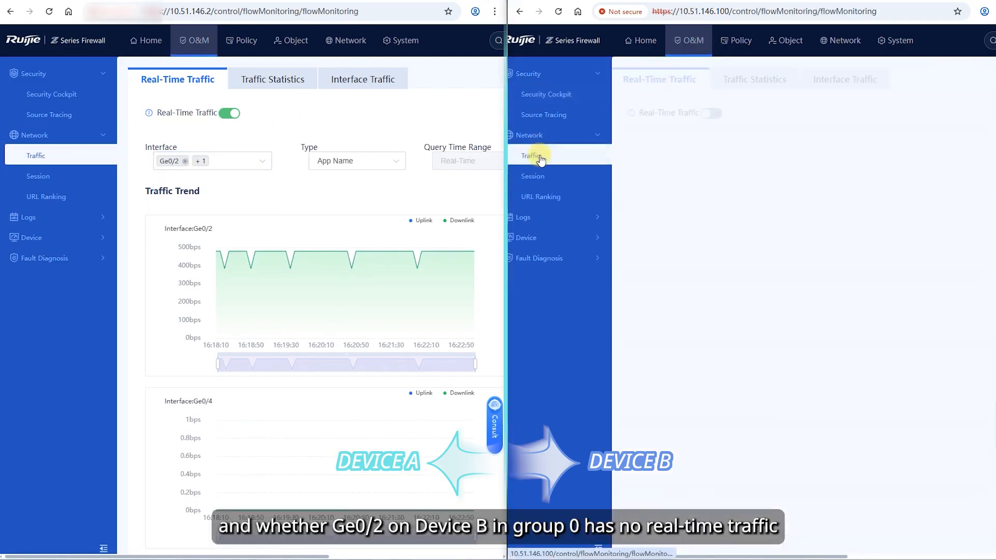
pyautogui.click(742, 161)
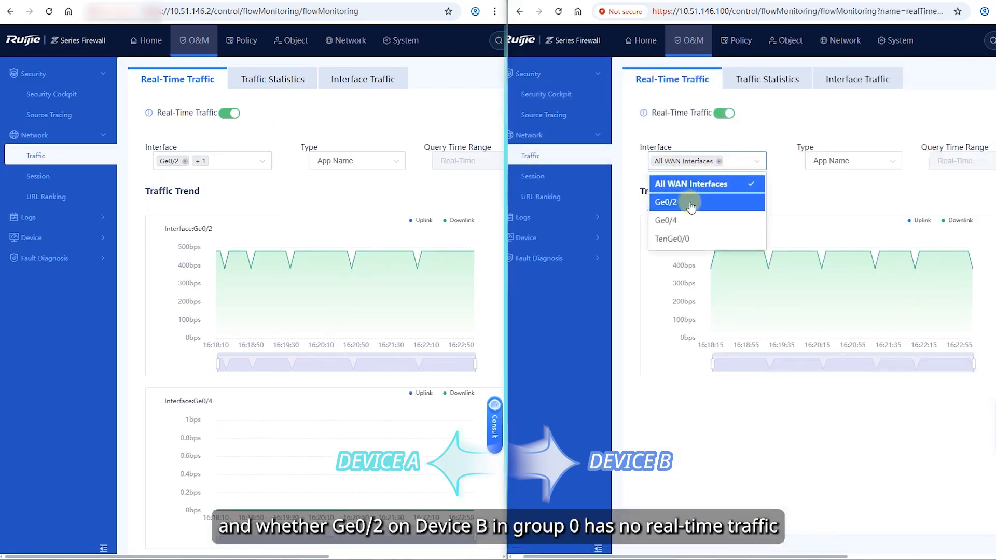
pyautogui.click(706, 221)
pyautogui.click(710, 202)
pyautogui.click(709, 184)
pyautogui.click(798, 119)
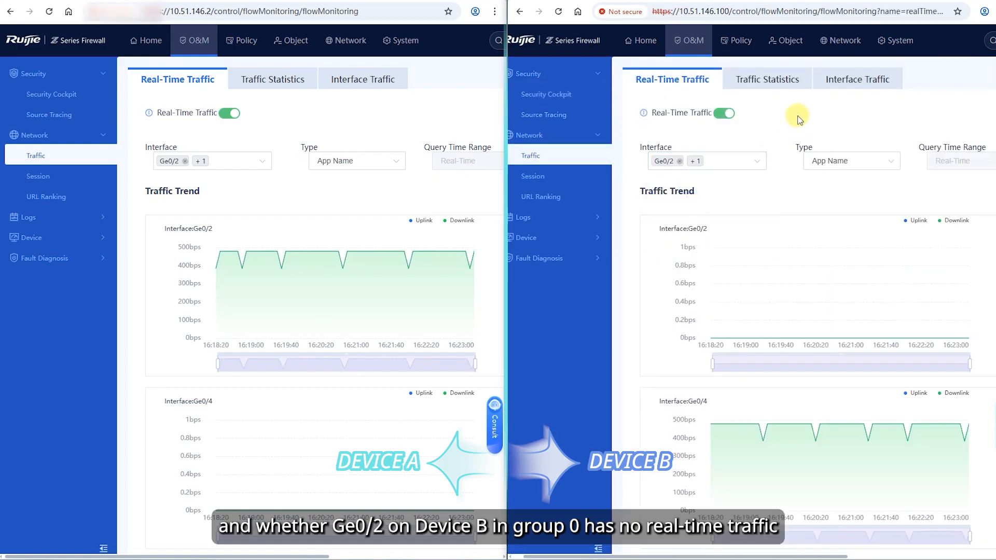